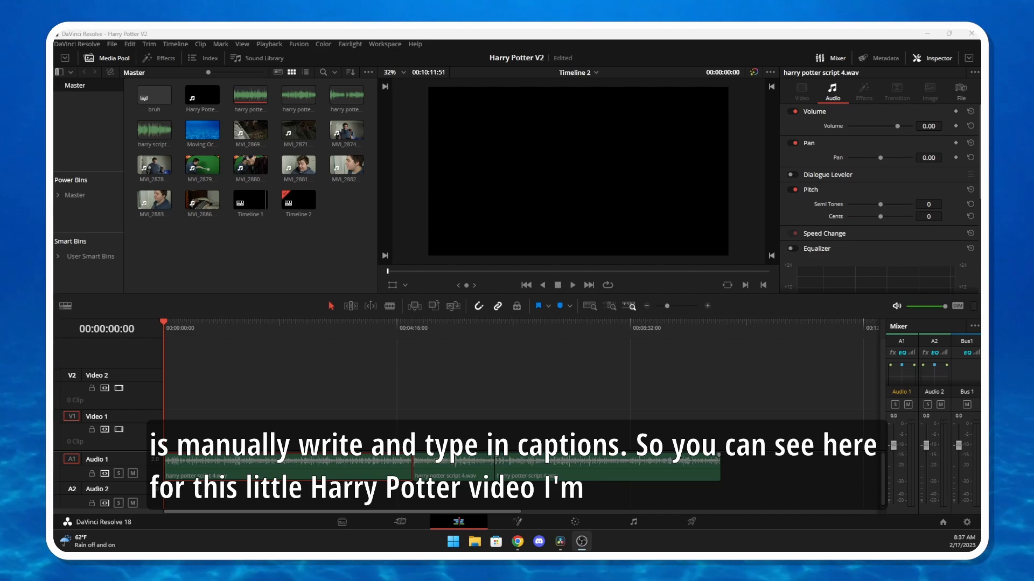
# Open Timeline 1 from the media pool and move the playhead to the end of the subtitle clips, at 00:10:11:51
pyautogui.doubleClick(250, 200)
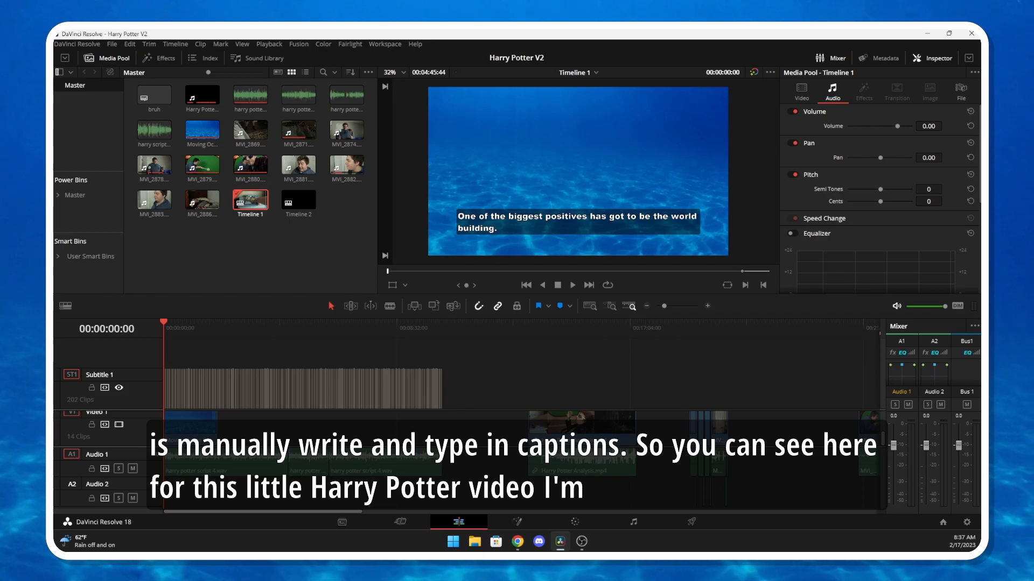
pyautogui.moveTo(236, 325); pyautogui.dragTo(442, 325)
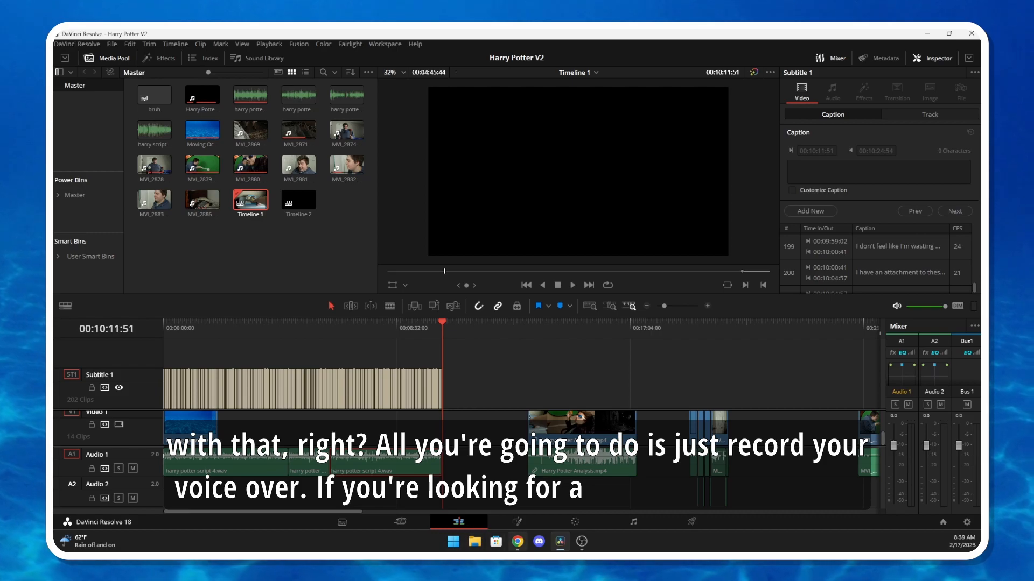
# Switch to the browser and look over the recommended Windows installers on the Audacity download page
pyautogui.hotkey('alt', 'Tab')
pyautogui.click(448, 36)
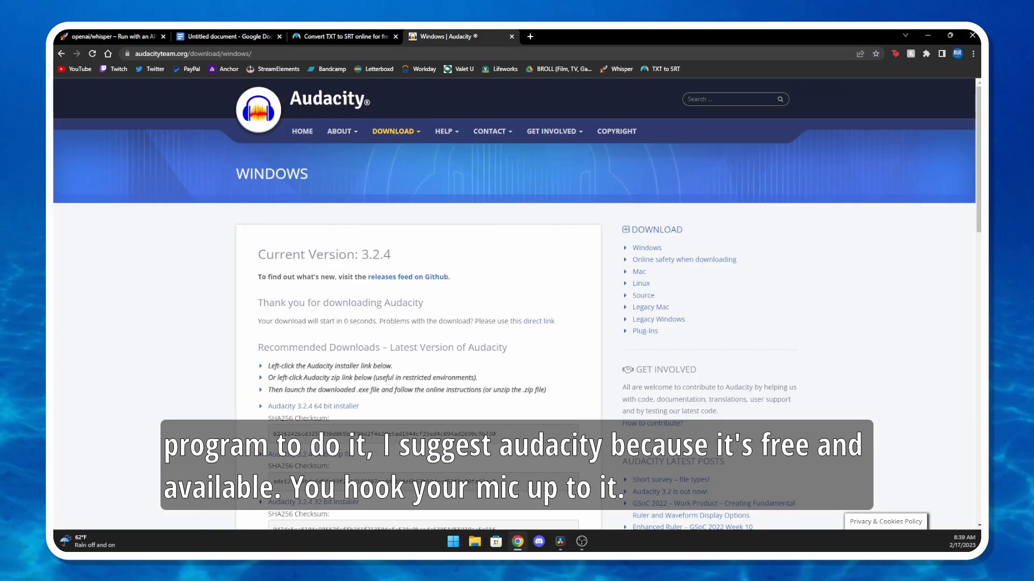
pyautogui.scroll(-2, 515, 304)
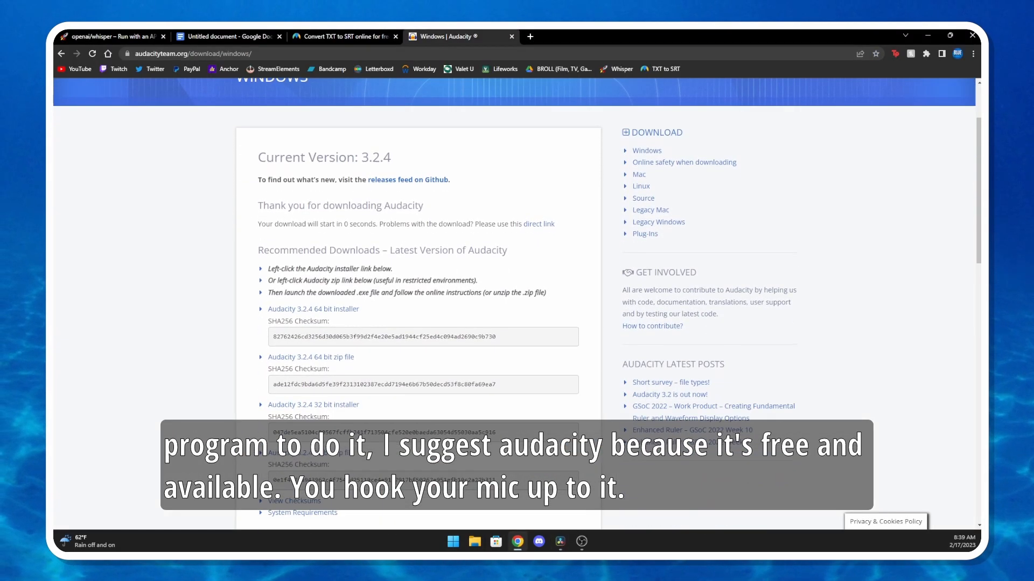
pyautogui.scroll(-2, 515, 304)
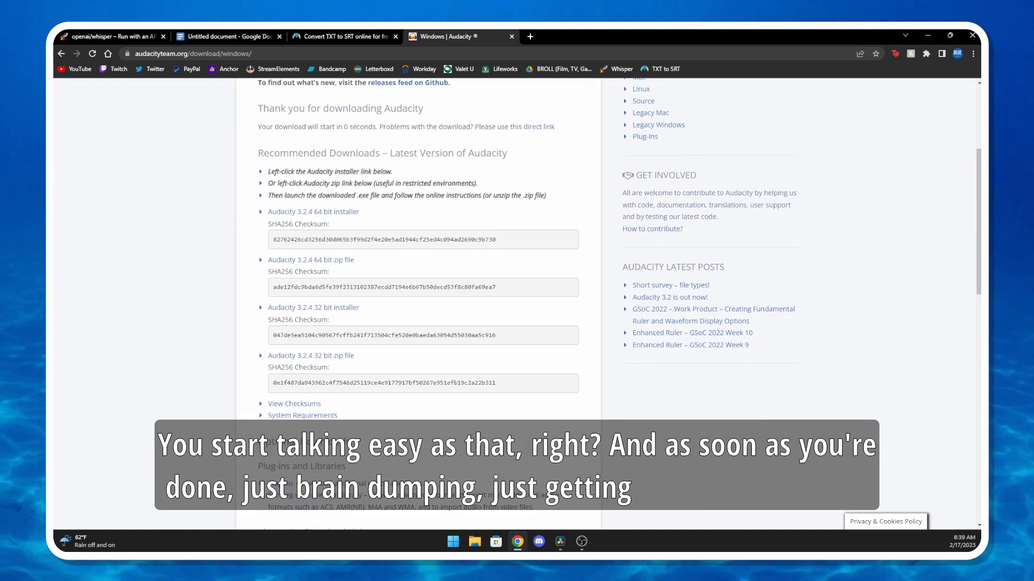
pyautogui.scroll(4, 516, 304)
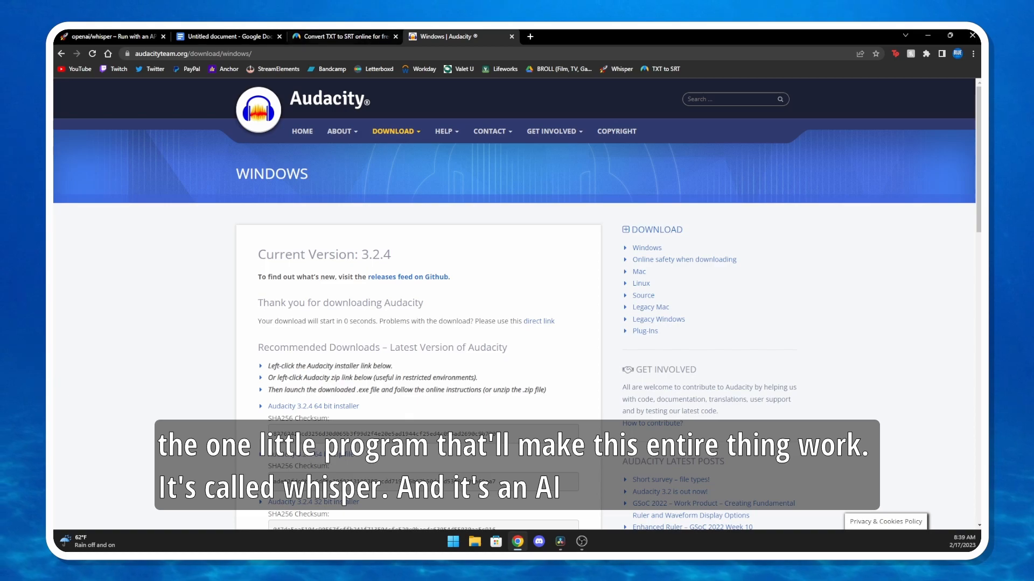
# Go to the openai/whisper demo on Replicate and load Harry Potter V4.wav as the audio input
pyautogui.click(114, 36)
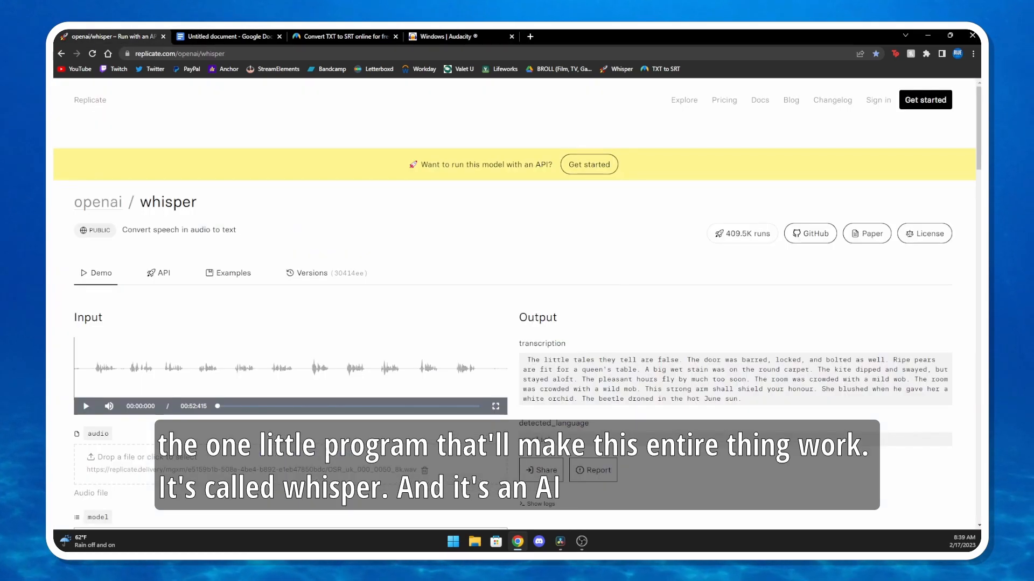
pyautogui.scroll(-1, 517, 307)
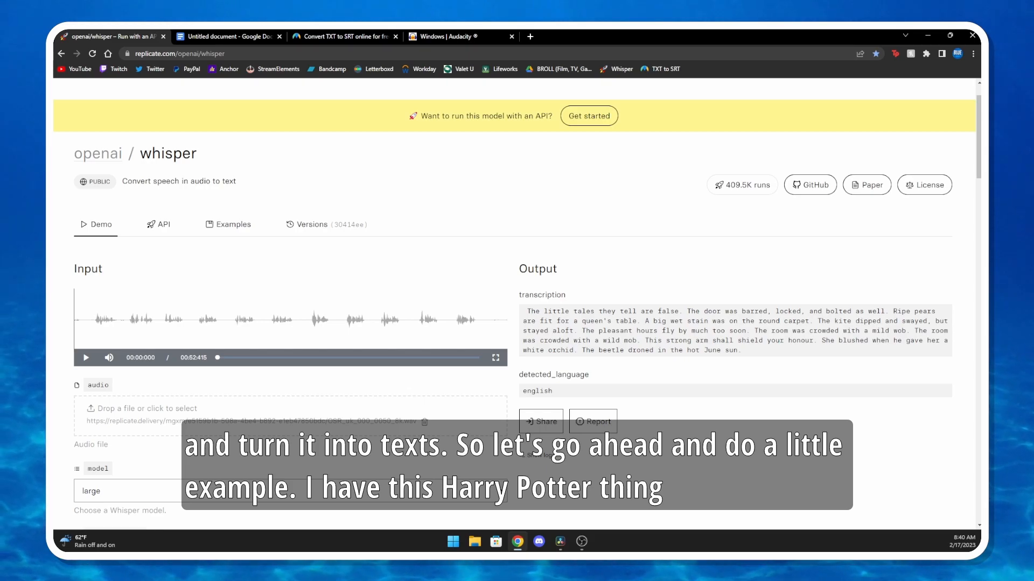
pyautogui.moveTo(586, 411); pyautogui.dragTo(392, 409)
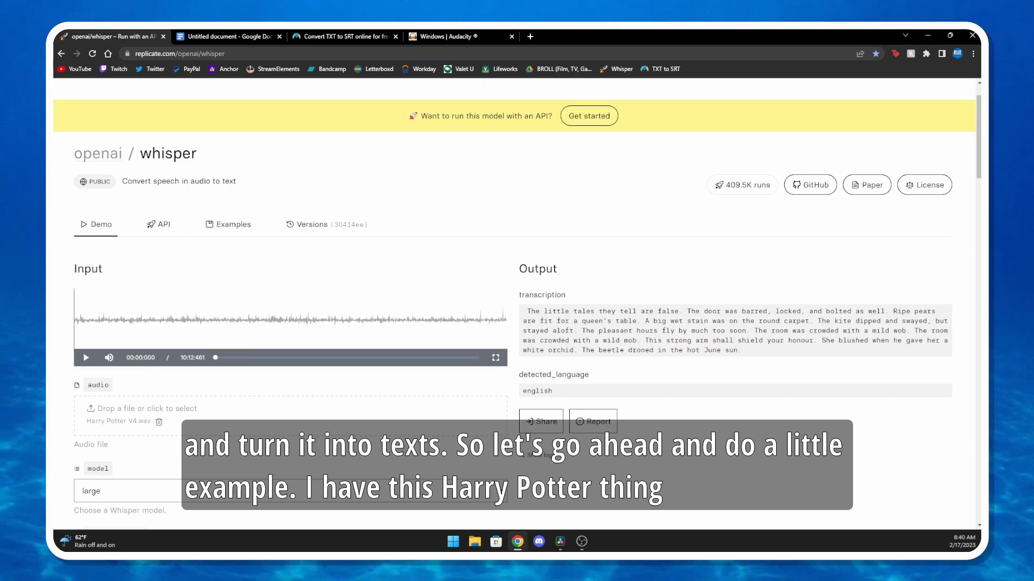
# Set the transcription format to vtt, keeping the large model, and submit the Whisper run
pyautogui.scroll(-2, 517, 306)
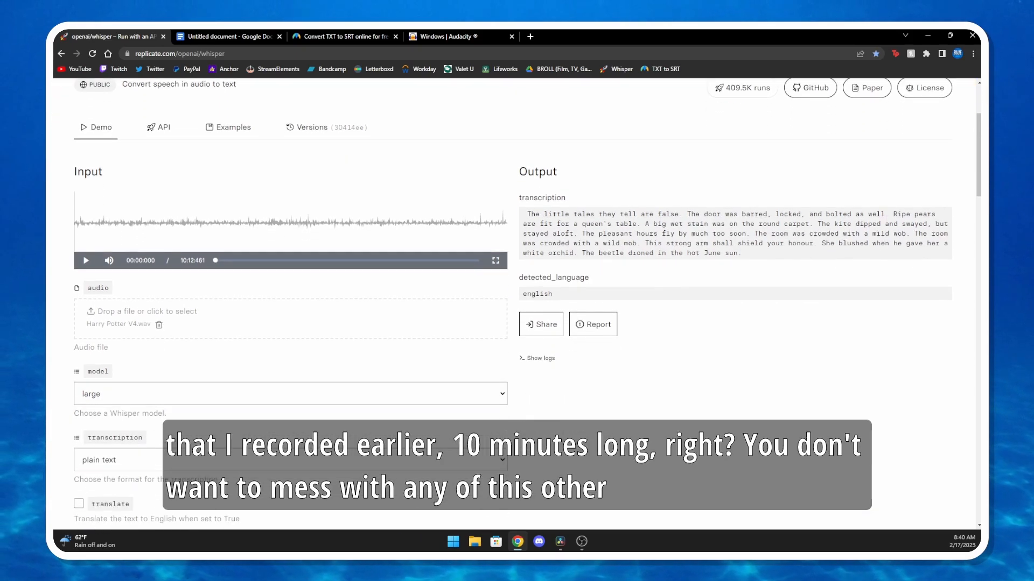
pyautogui.scroll(-3, 431, 260)
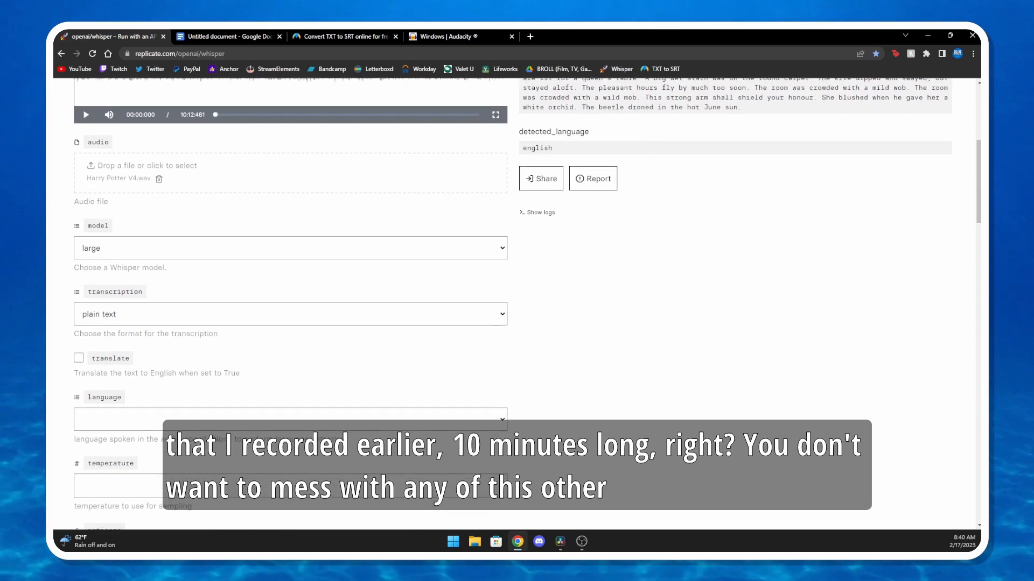
pyautogui.scroll(-1, 512, 305)
pyautogui.click(290, 266)
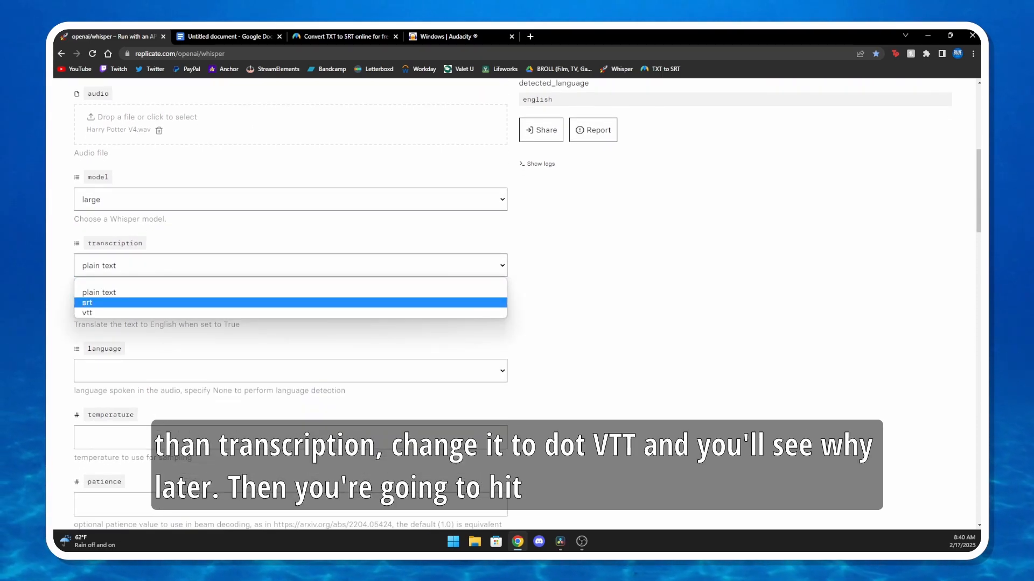
pyautogui.press('Return')
pyautogui.scroll(-11, 291, 301)
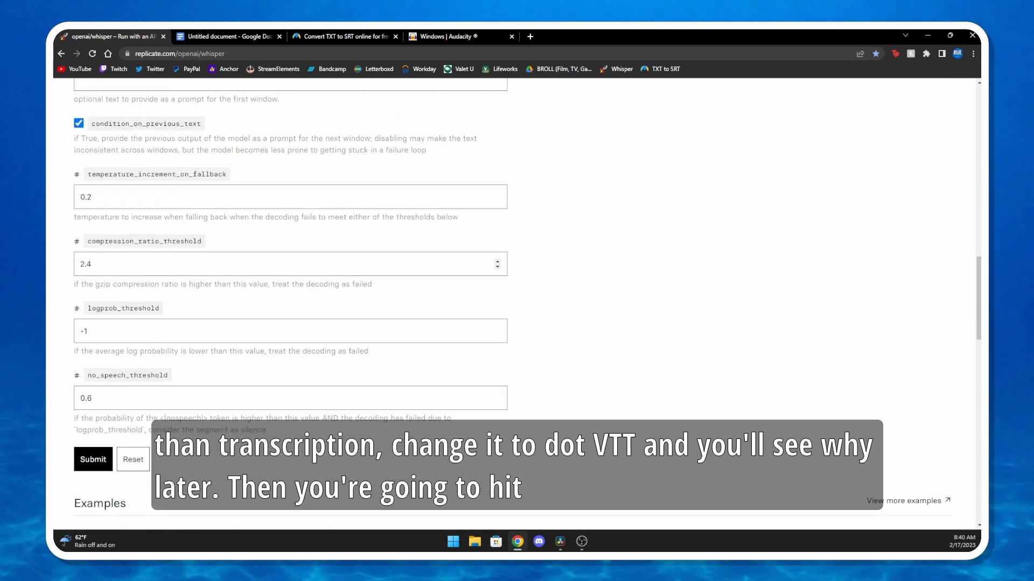
pyautogui.click(93, 459)
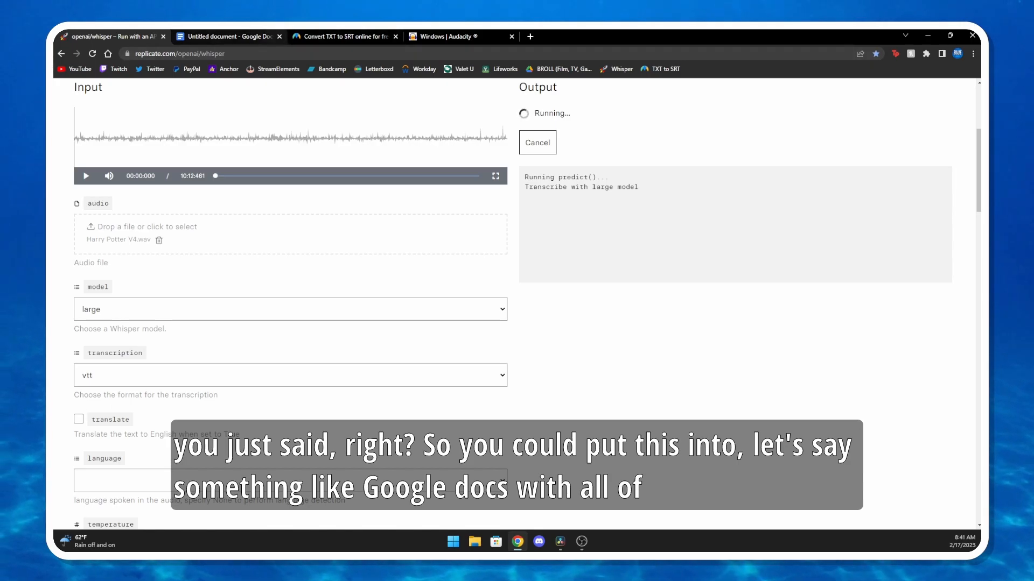
# In the Google Docs transcript, delete the 00:46.520 --> 00:52.280 timestamp together with the first line of its caption text
pyautogui.click(230, 37)
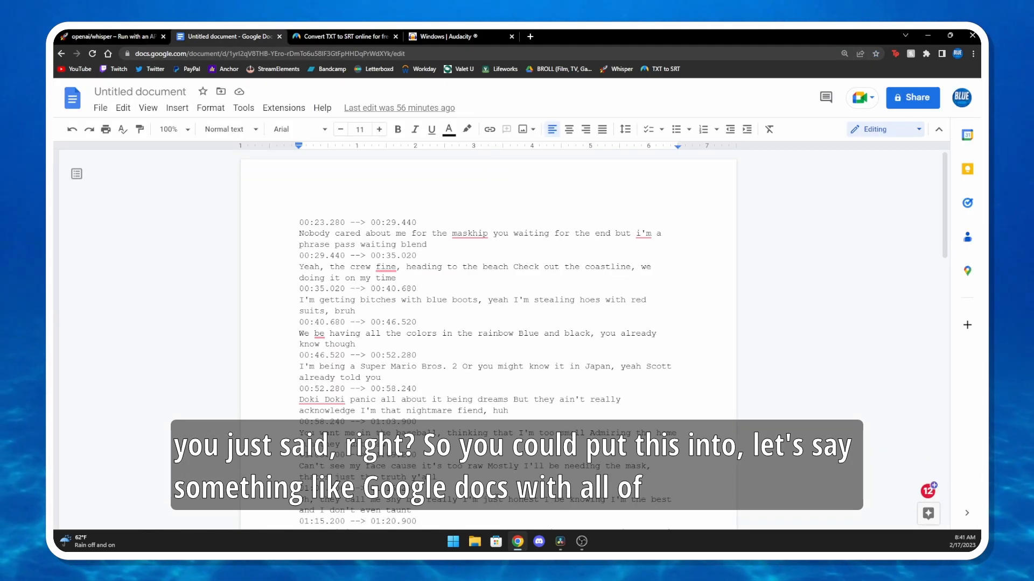
pyautogui.scroll(-6, 487, 323)
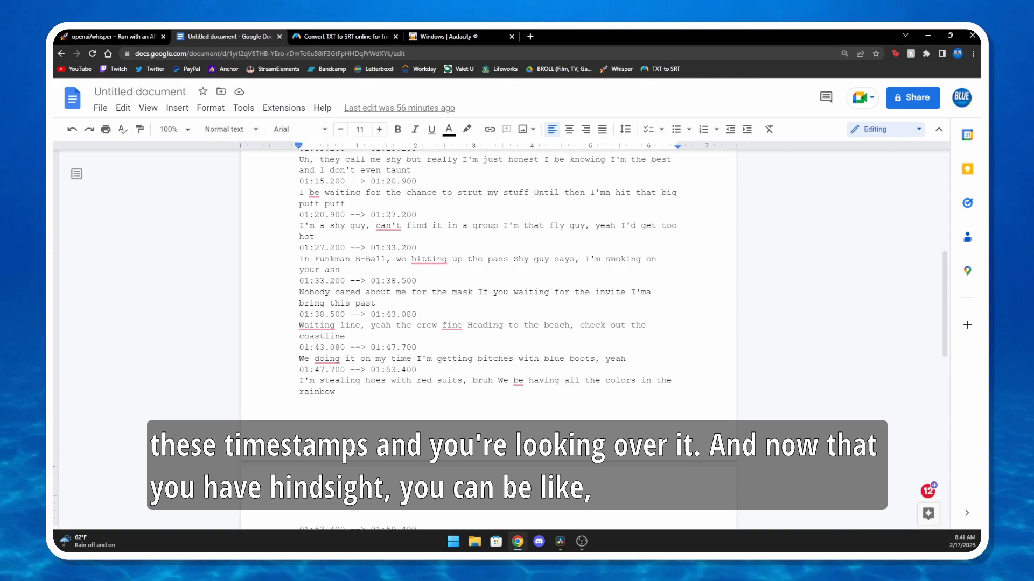
pyautogui.scroll(-6, 487, 323)
pyautogui.scroll(7, 487, 323)
pyautogui.scroll(4, 488, 323)
pyautogui.moveTo(299, 280); pyautogui.dragTo(298, 258)
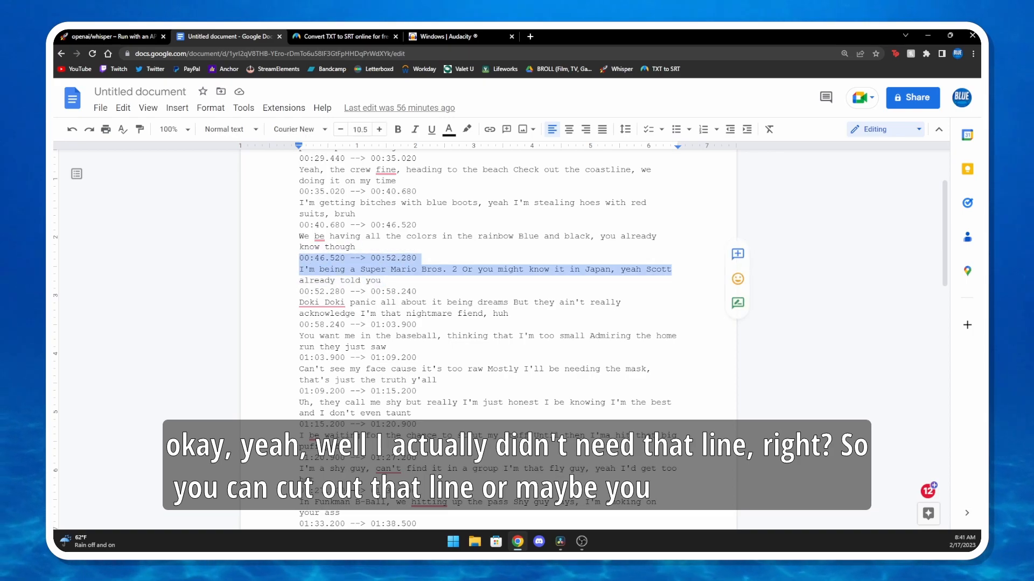
pyautogui.press('BackSpace')
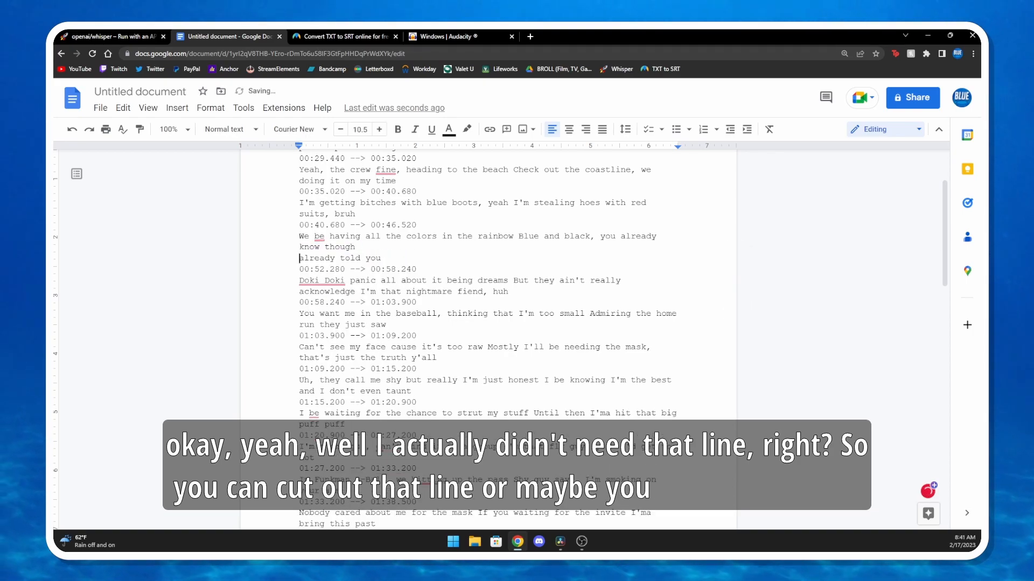
# Review the remaining timestamped lines of the Google Docs transcript and go to the Docs home page
pyautogui.click(636, 314)
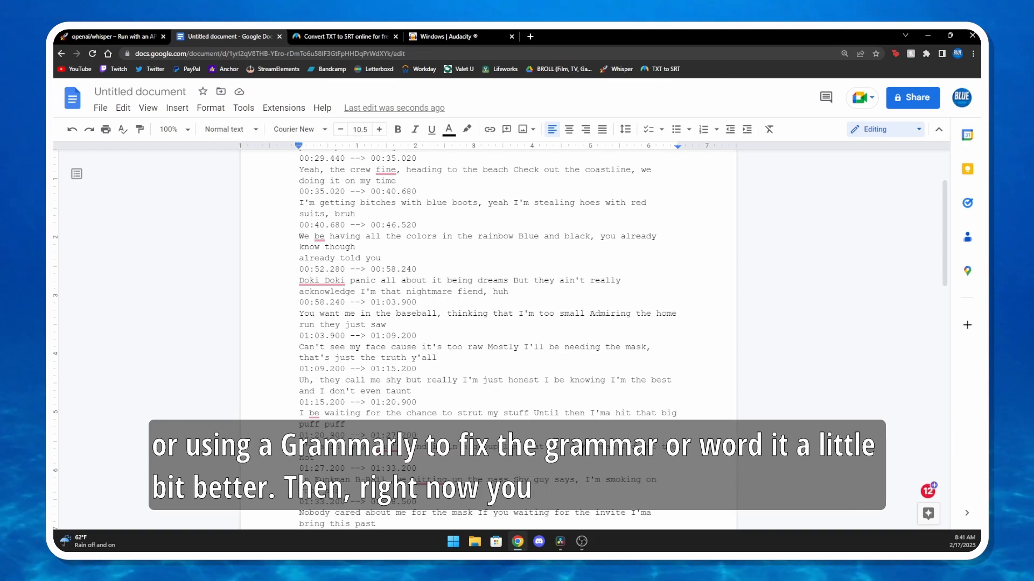
pyautogui.scroll(2, 488, 323)
pyautogui.scroll(-10, 488, 323)
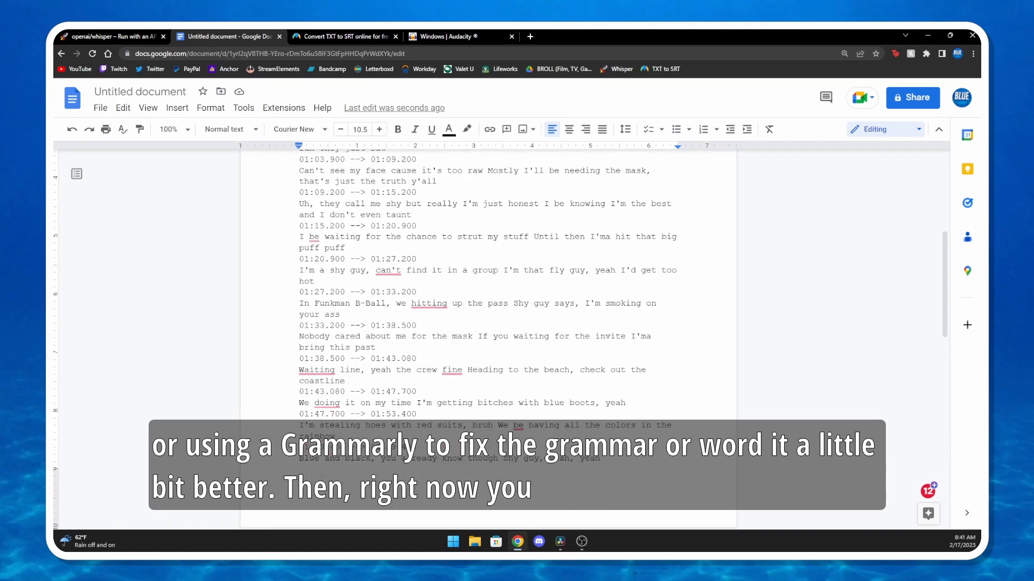
pyautogui.scroll(10, 489, 323)
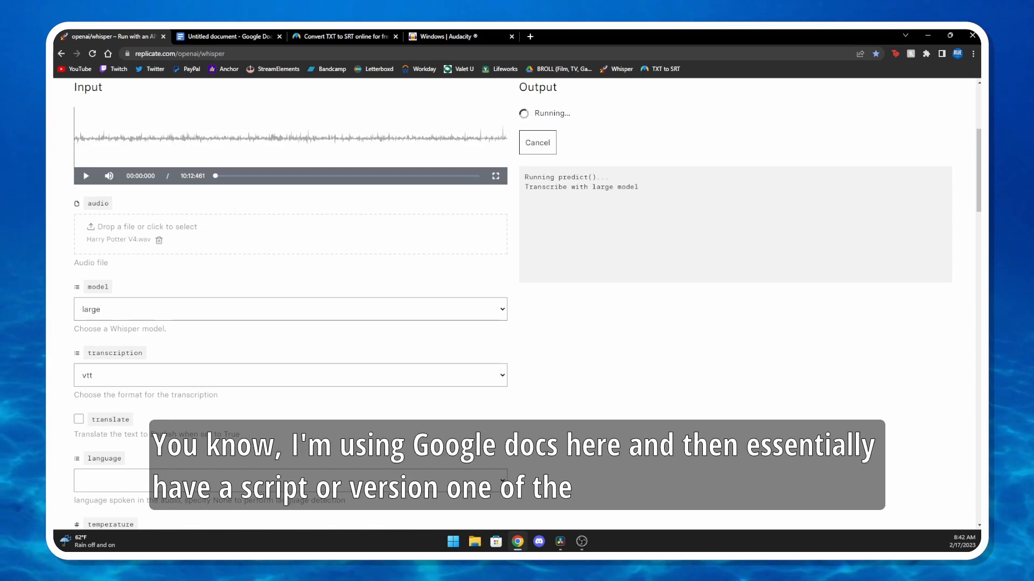
pyautogui.hotkey('ctrl', 'Tab')
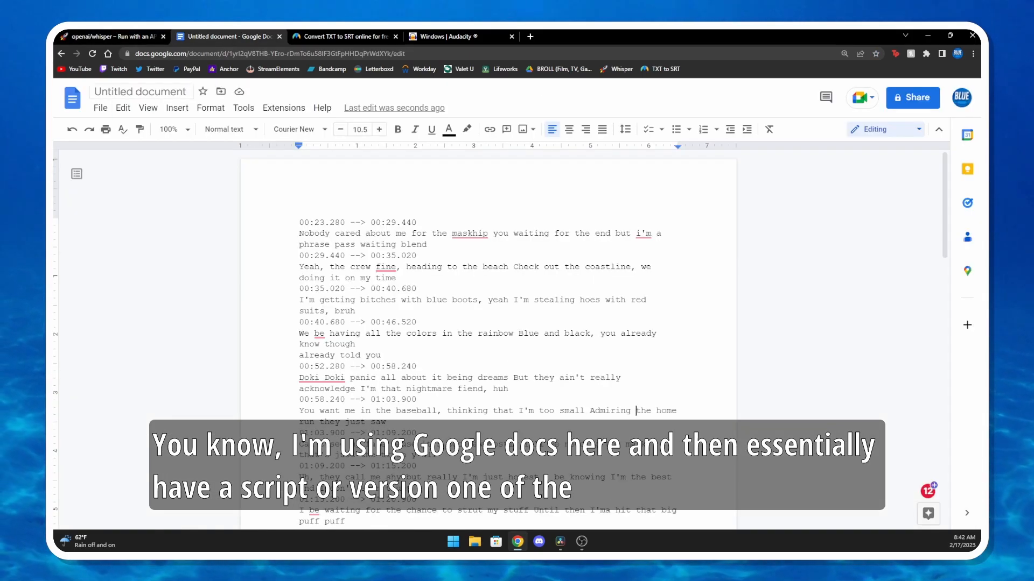
pyautogui.click(72, 98)
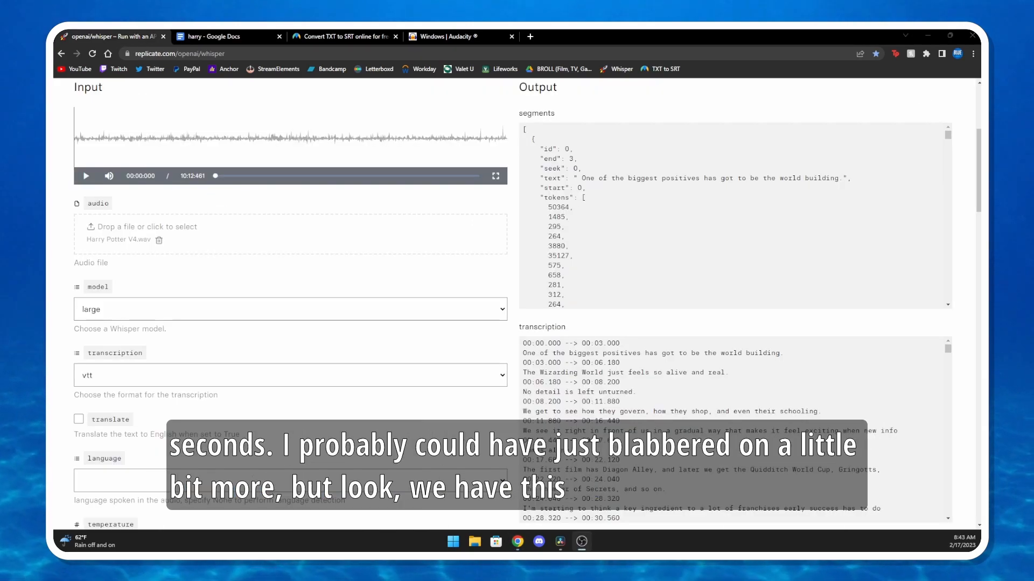
# Play the opening of Harry Potter V4.wav, highlight the matching lines in the Whisper transcription to check accuracy, and pause the audio
pyautogui.scroll(-1, 528, 306)
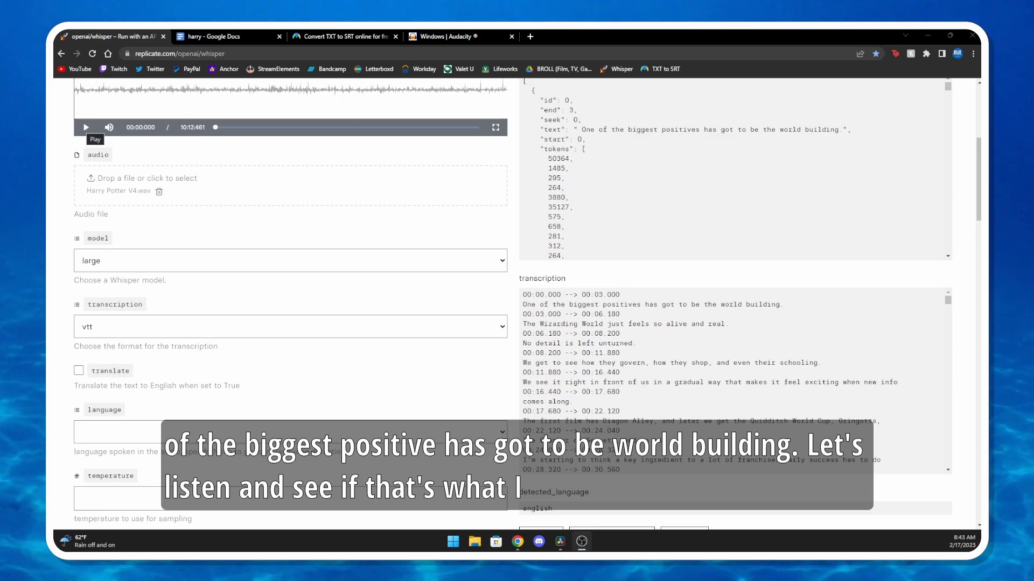
pyautogui.click(86, 128)
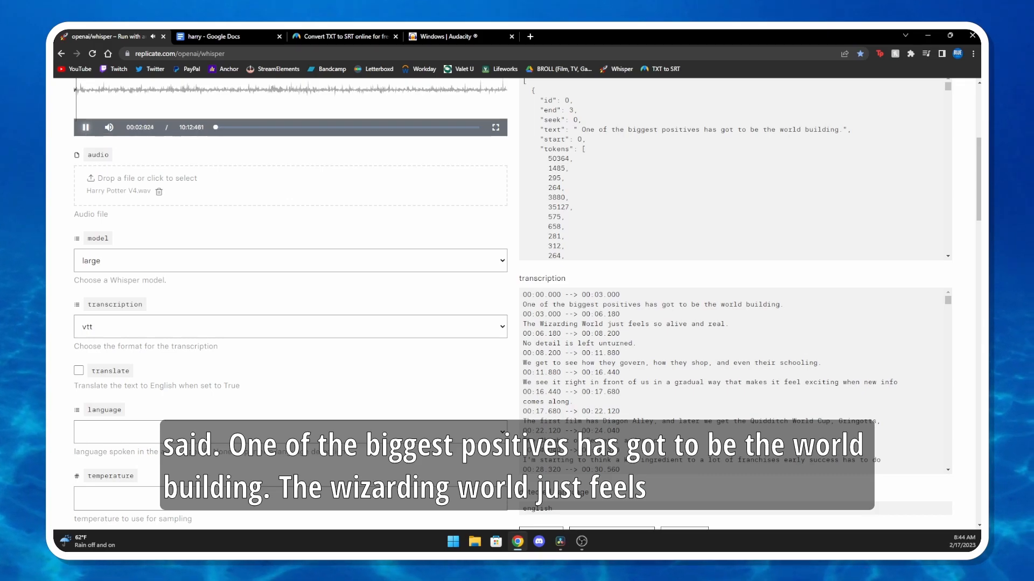
pyautogui.moveTo(523, 324); pyautogui.dragTo(729, 324)
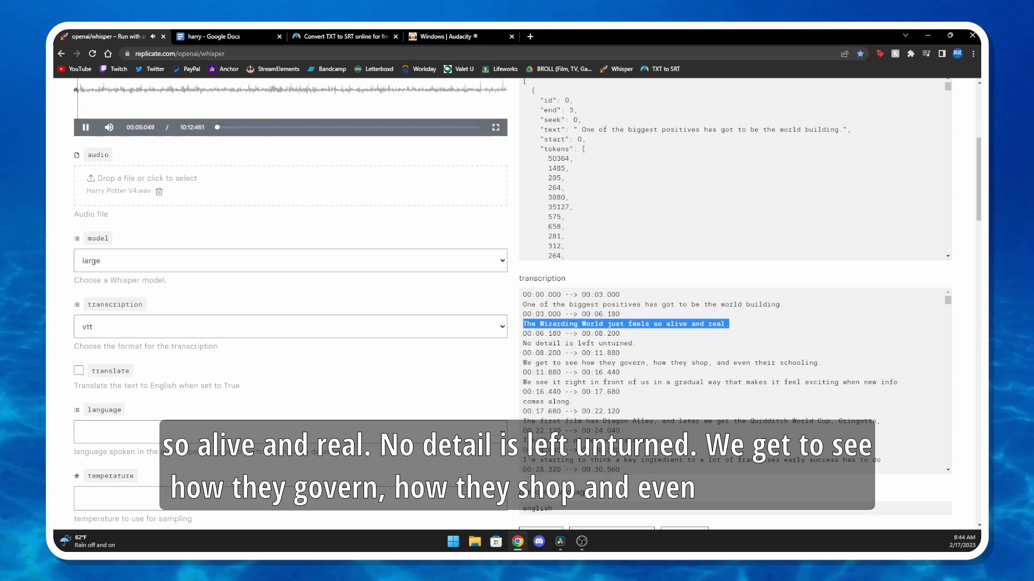
pyautogui.moveTo(523, 342); pyautogui.dragTo(633, 342)
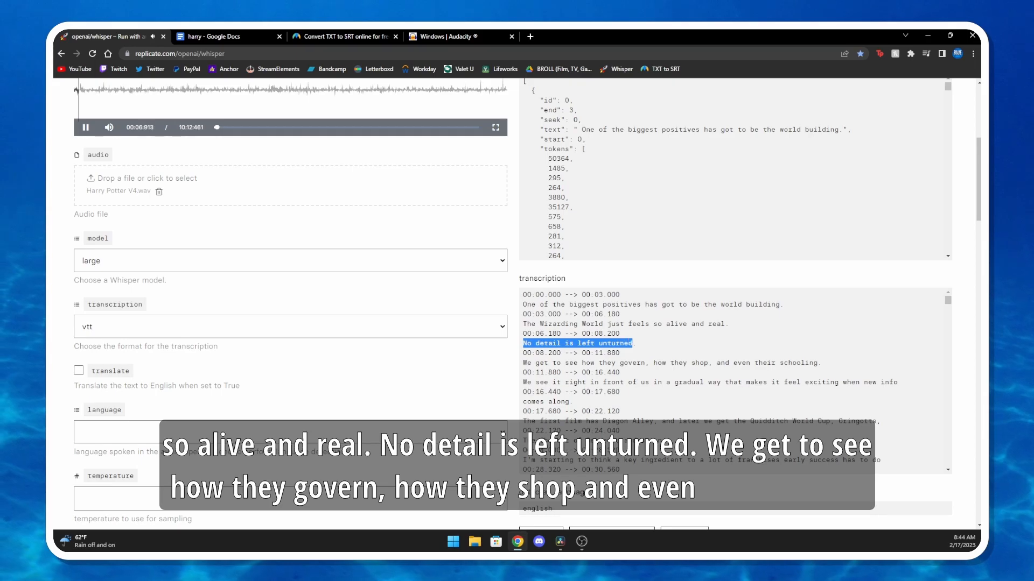
pyautogui.moveTo(524, 363); pyautogui.dragTo(678, 371)
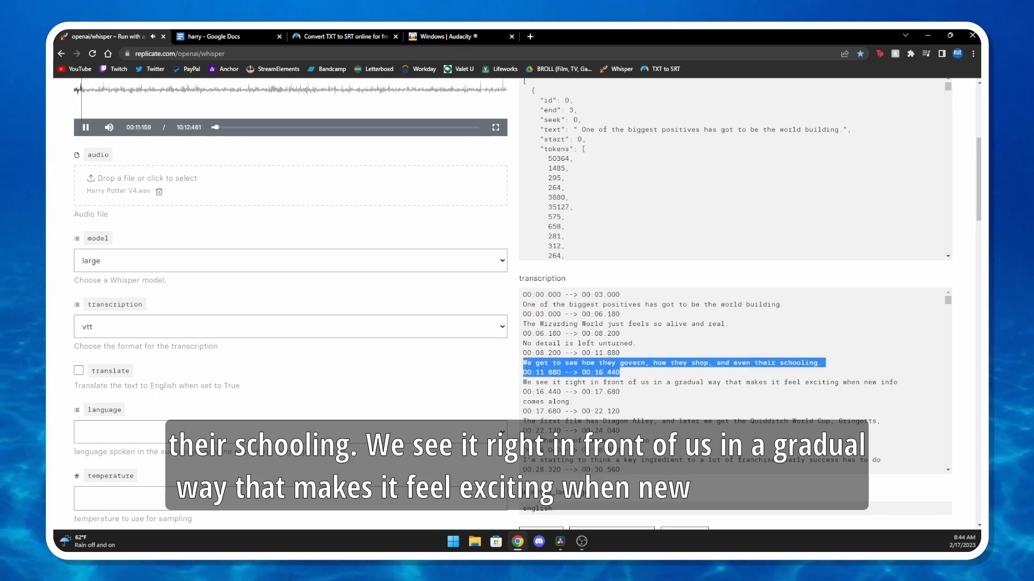
pyautogui.moveTo(523, 382); pyautogui.dragTo(573, 402)
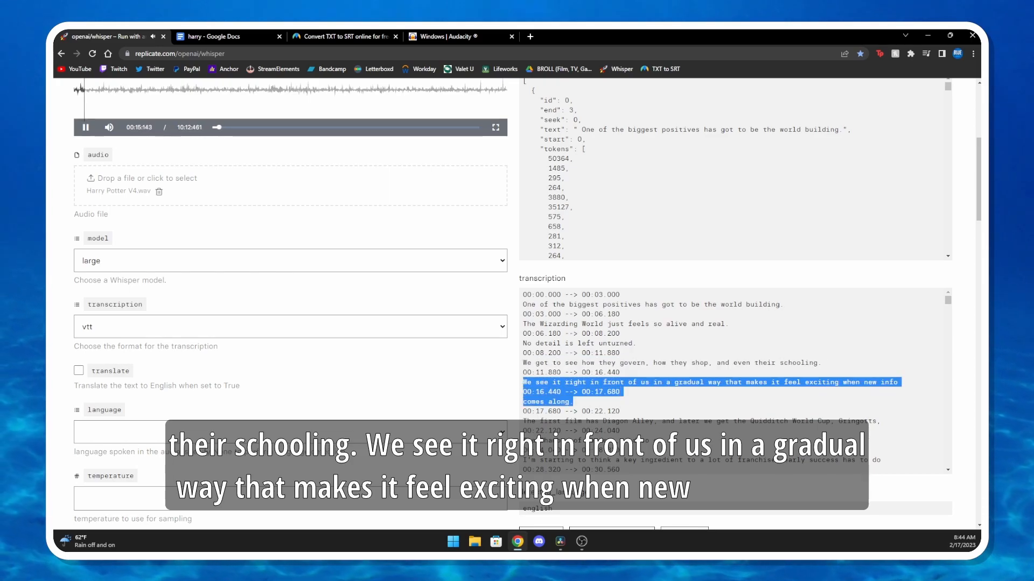
pyautogui.click(86, 127)
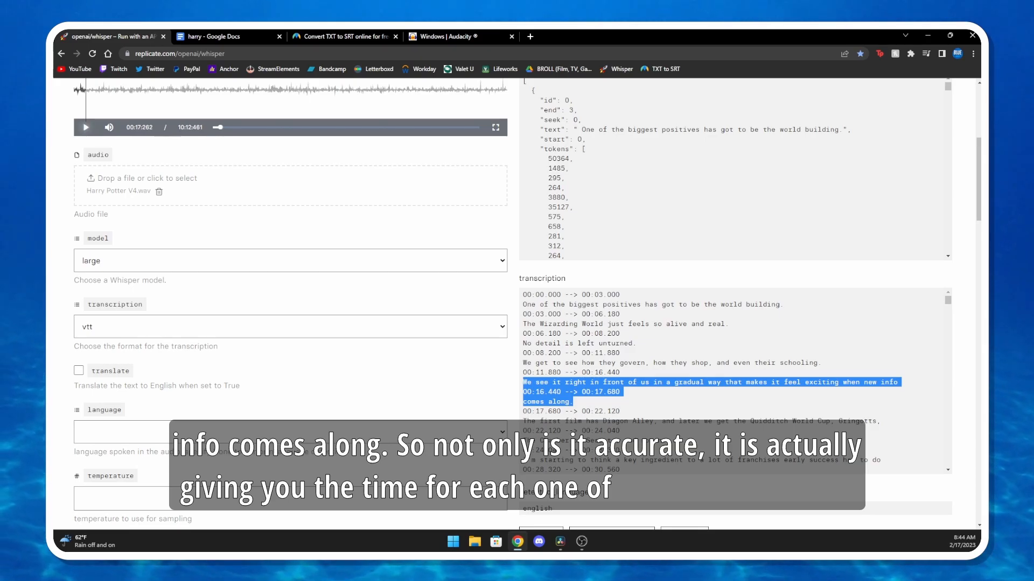
# Read further down the timestamped transcription and check the available transcription formats, leaving vtt selected
pyautogui.scroll(-10, 714, 382)
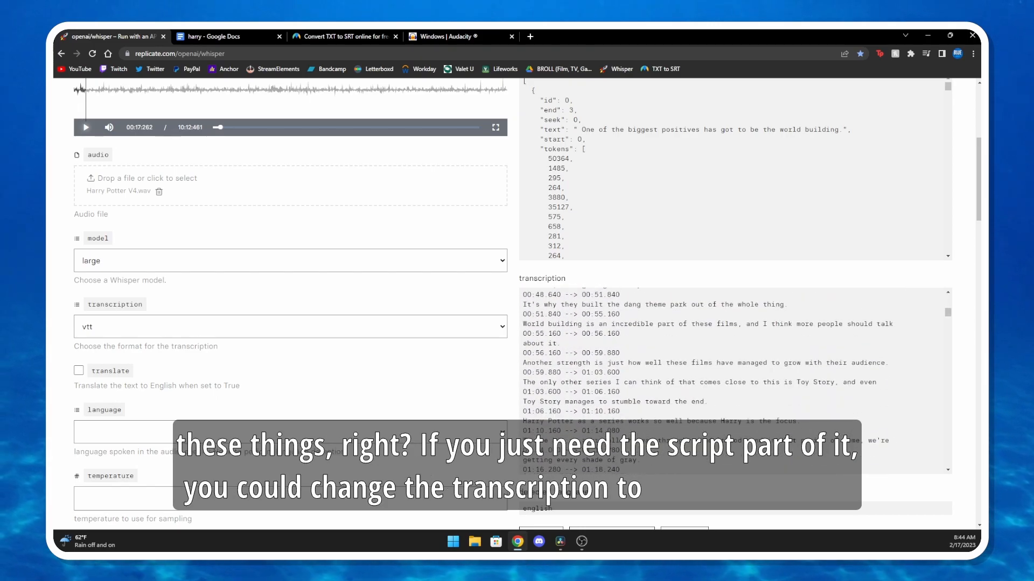
pyautogui.scroll(-3, 735, 381)
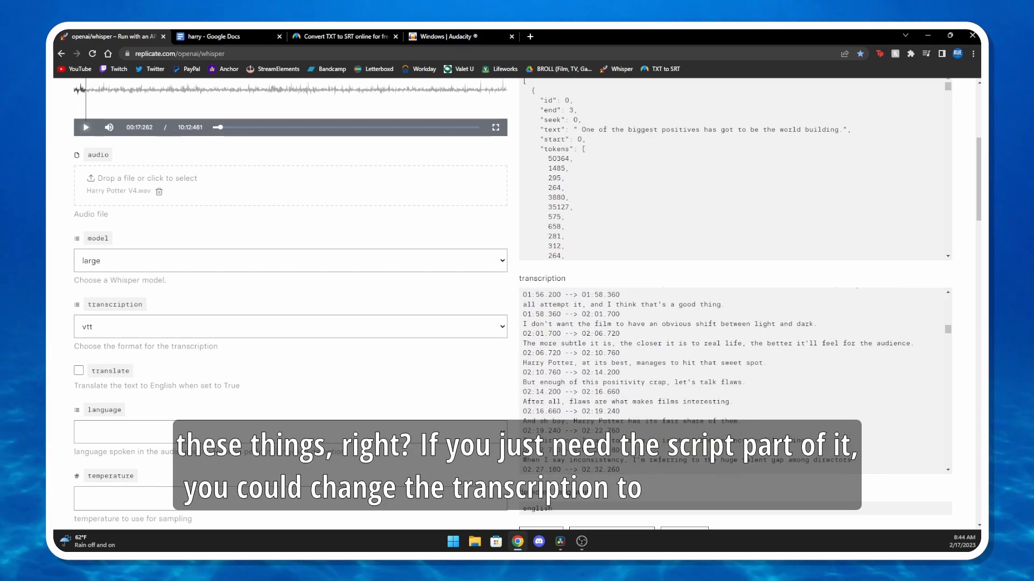
pyautogui.scroll(-1, 735, 381)
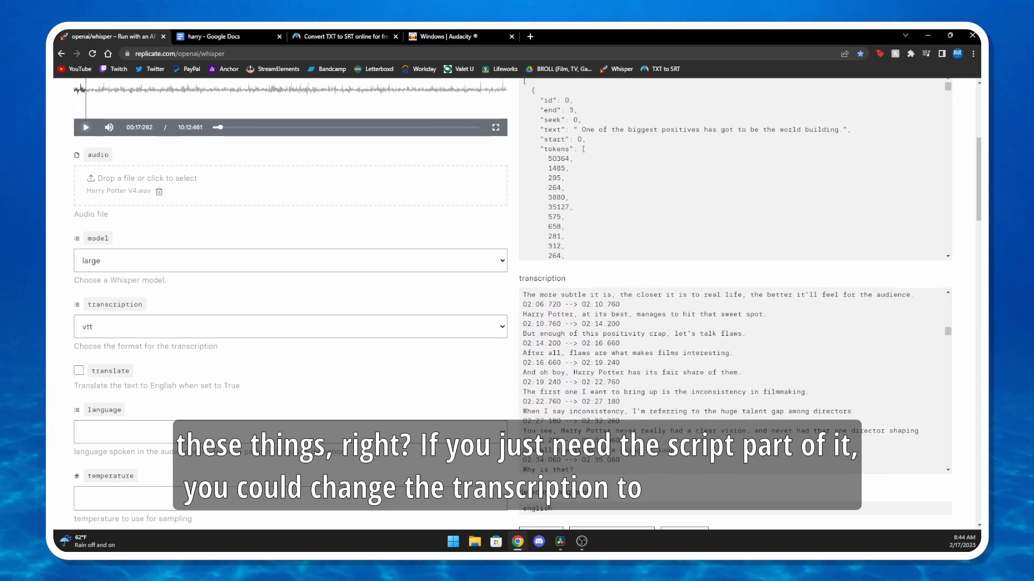
pyautogui.click(290, 327)
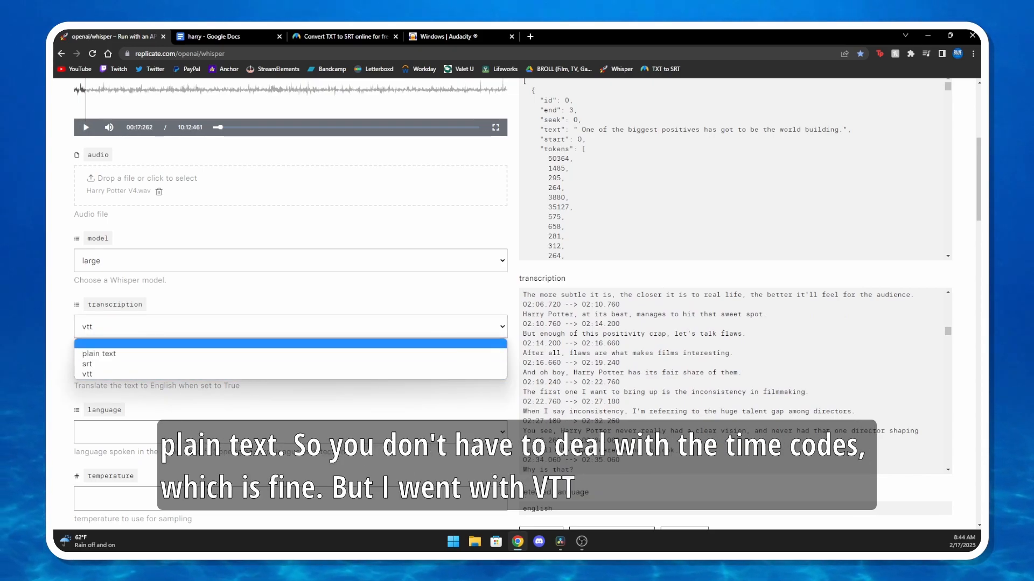
pyautogui.press('Escape')
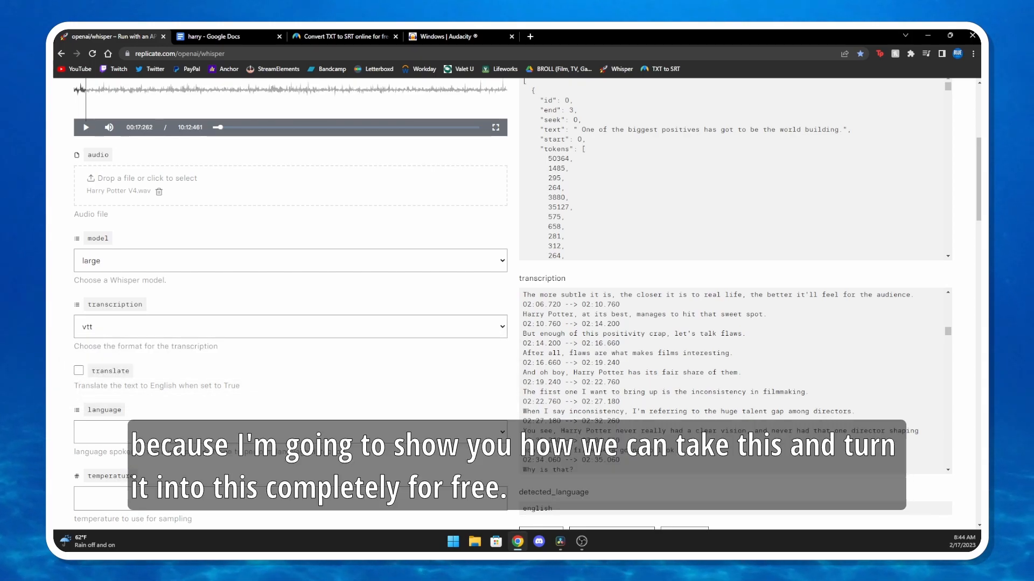
# Switch to DaVinci Resolve and move the Timeline 1 playhead to the start to view the first subtitle
pyautogui.scroll(3, 732, 383)
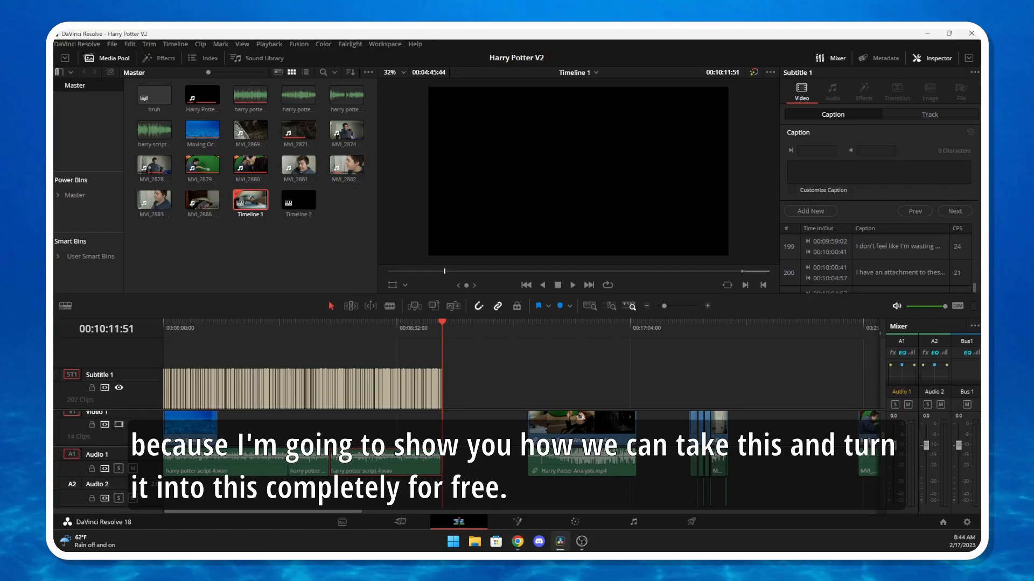
pyautogui.click(339, 327)
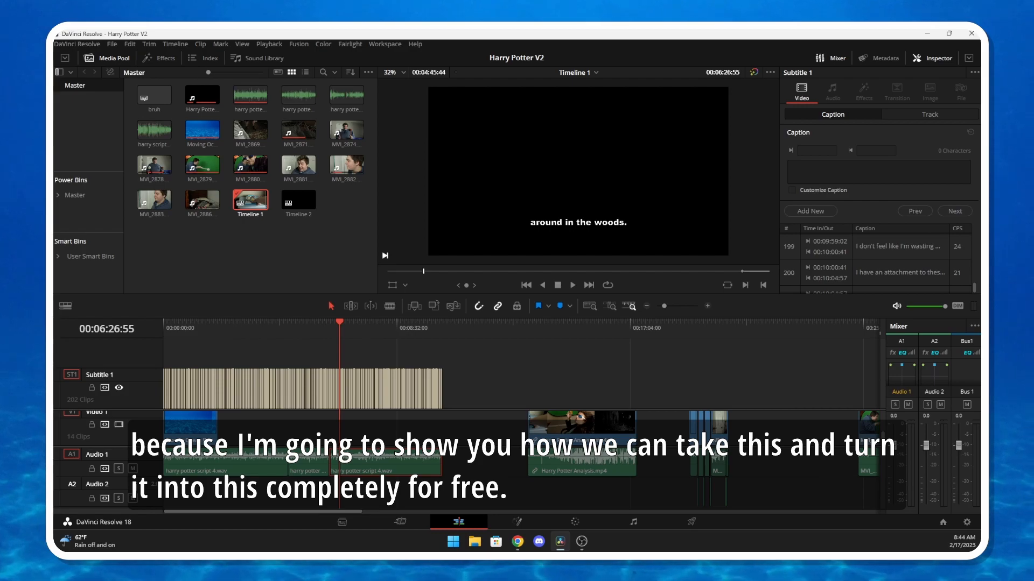
pyautogui.press('Home')
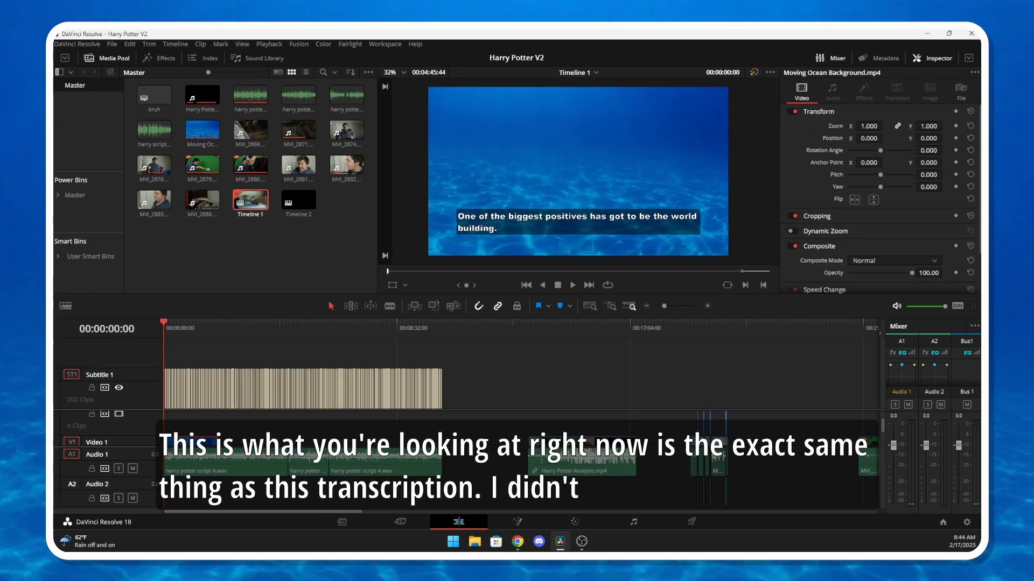
# Check the opening lines of the Whisper transcription against the Timeline 1 subtitles, and open Timeline 2 in DaVinci Resolve
pyautogui.hotkey('alt', 'Tab')
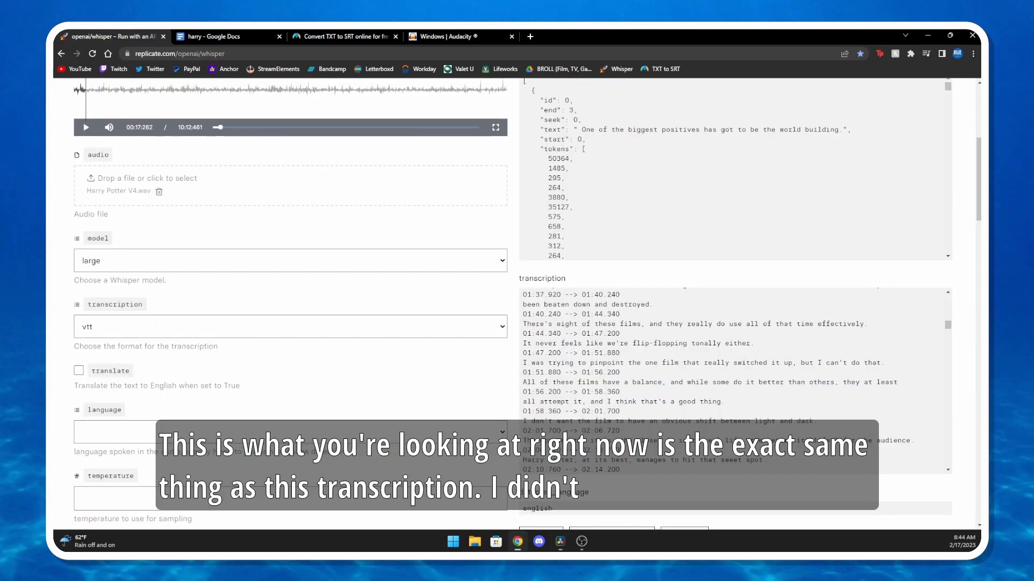
pyautogui.scroll(6, 707, 382)
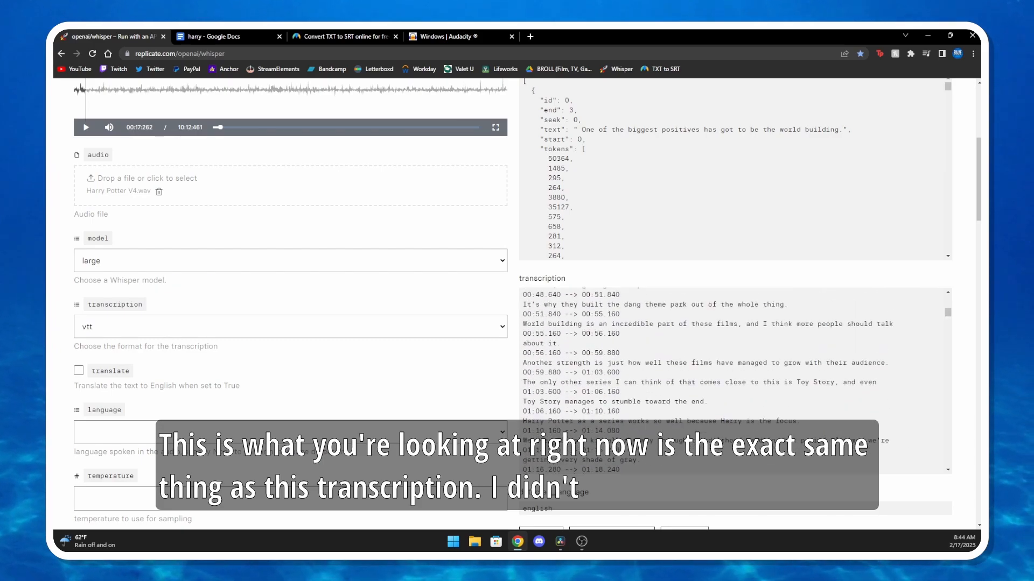
pyautogui.scroll(5, 707, 381)
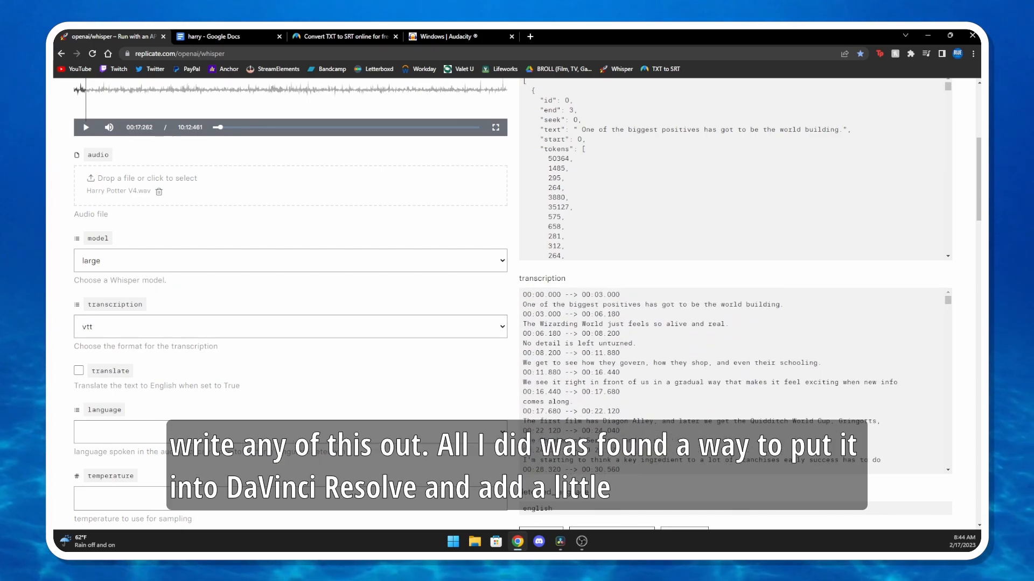
pyautogui.hotkey('alt', 'Tab')
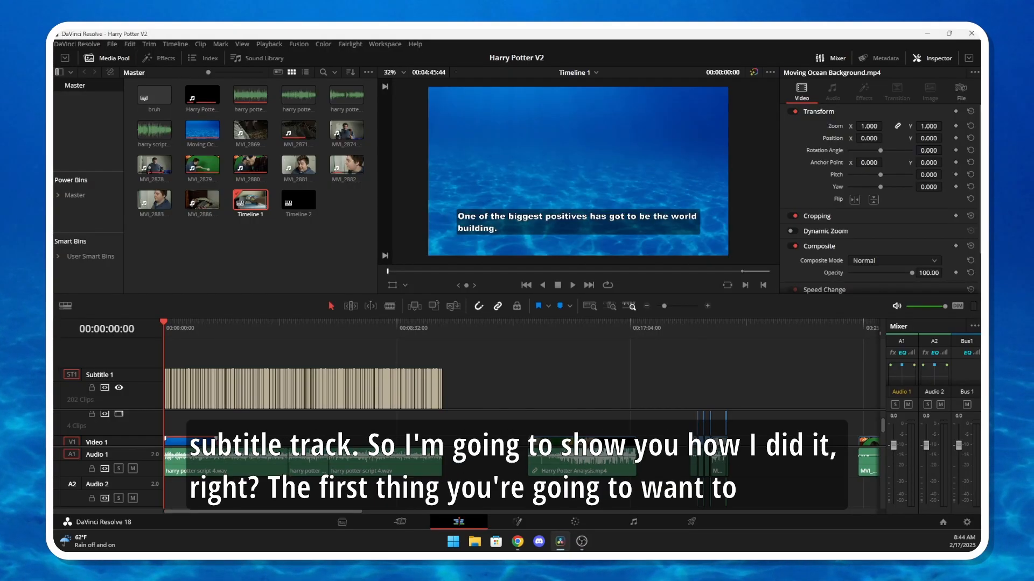
pyautogui.doubleClick(299, 202)
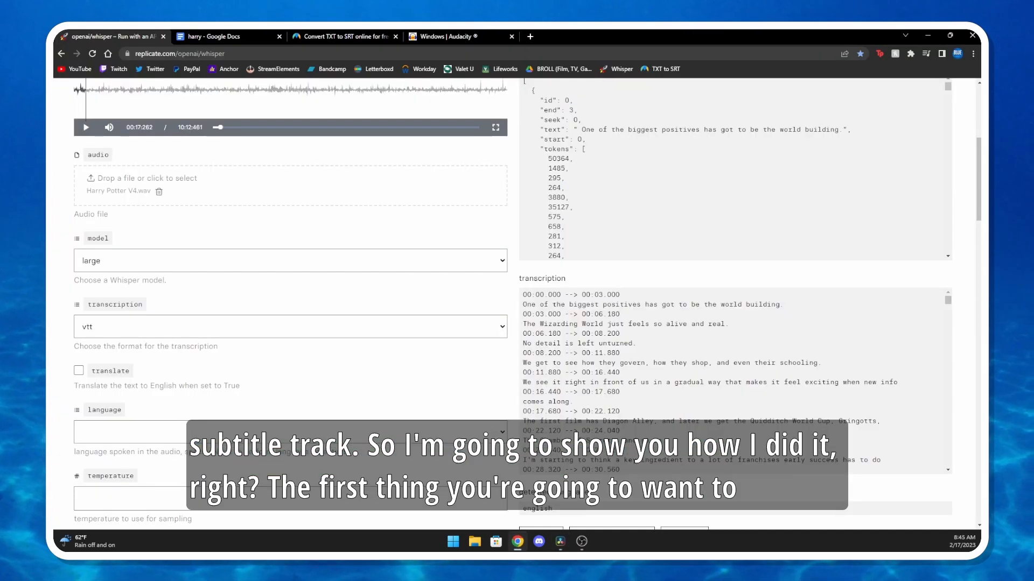
# Switch to the Whisper page in the browser and copy the entire timestamped transcription from first to last line
pyautogui.scroll(5, 511, 302)
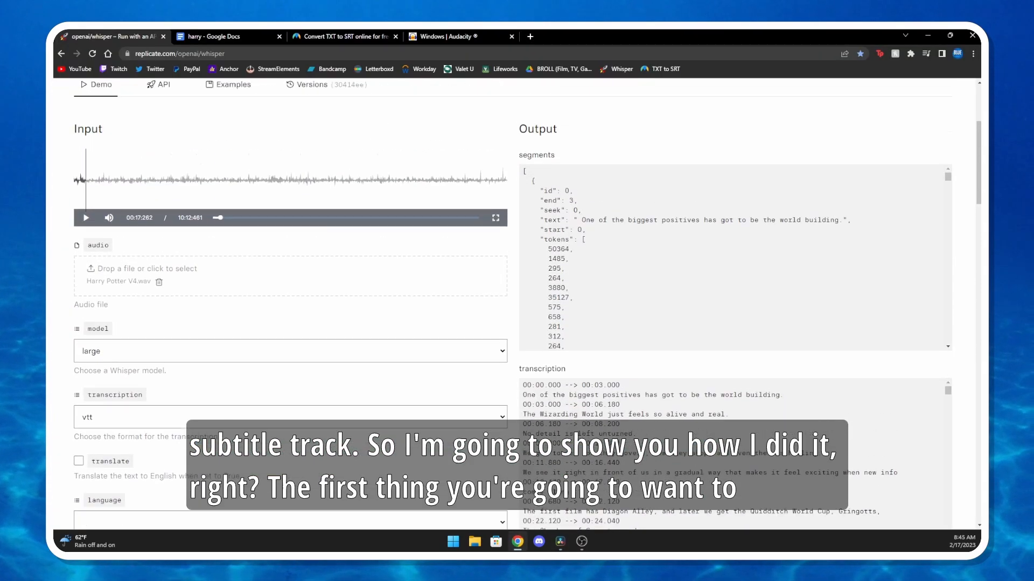
pyautogui.scroll(-2, 511, 301)
pyautogui.moveTo(523, 343); pyautogui.dragTo(653, 273)
pyautogui.scroll(-20, 649, 403)
pyautogui.scroll(-5, 648, 419)
pyautogui.rightClick(652, 272)
pyautogui.click(668, 275)
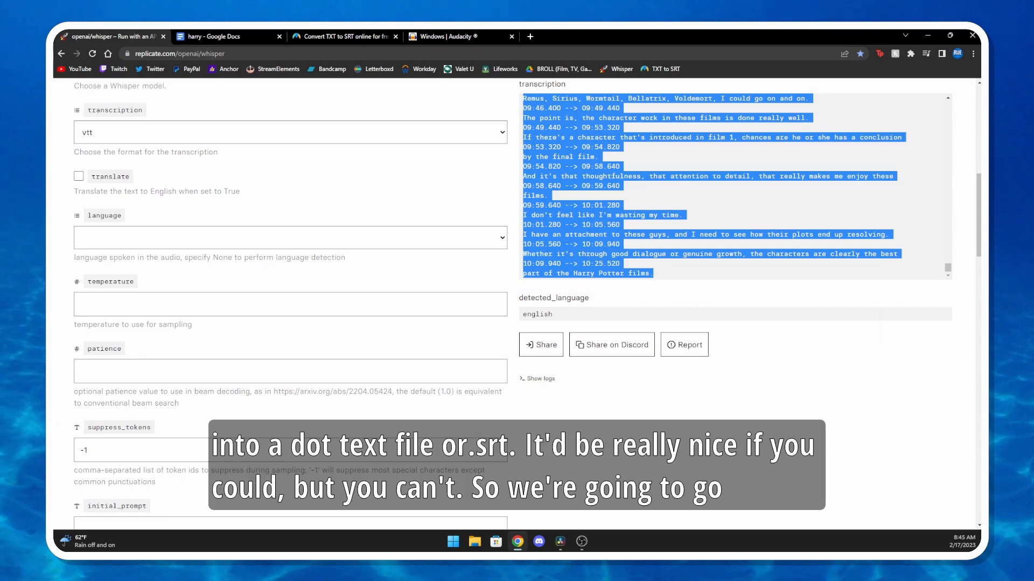
pyautogui.scroll(2, 517, 302)
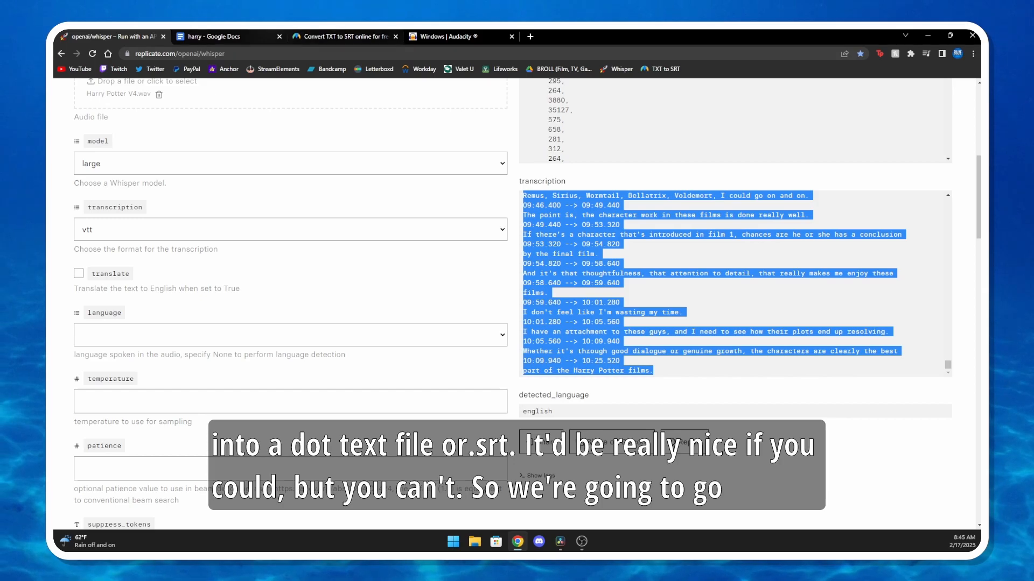
# Paste the copied transcription into the empty Google Docs document harry
pyautogui.click(215, 36)
pyautogui.rightClick(349, 223)
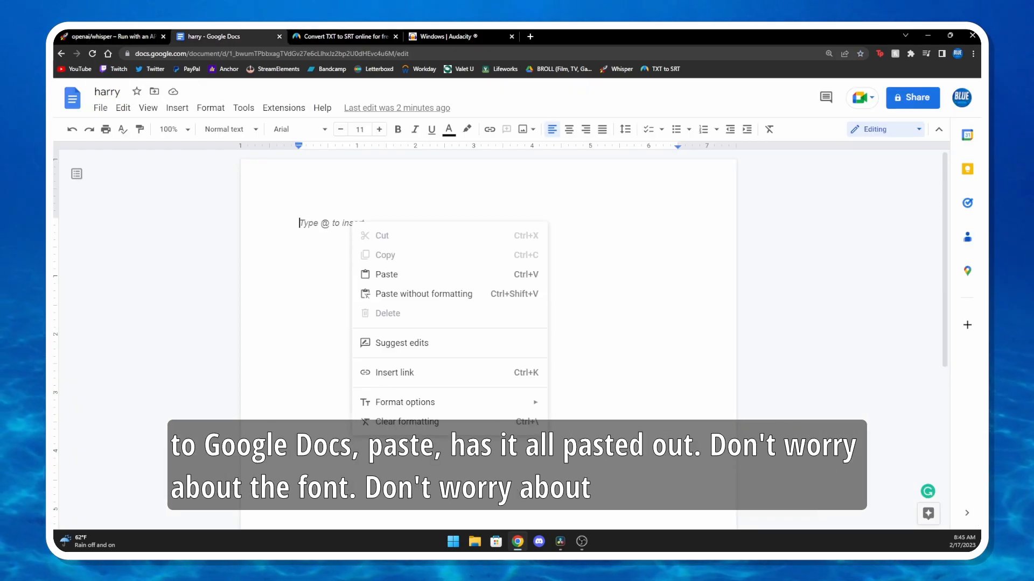
pyautogui.click(376, 275)
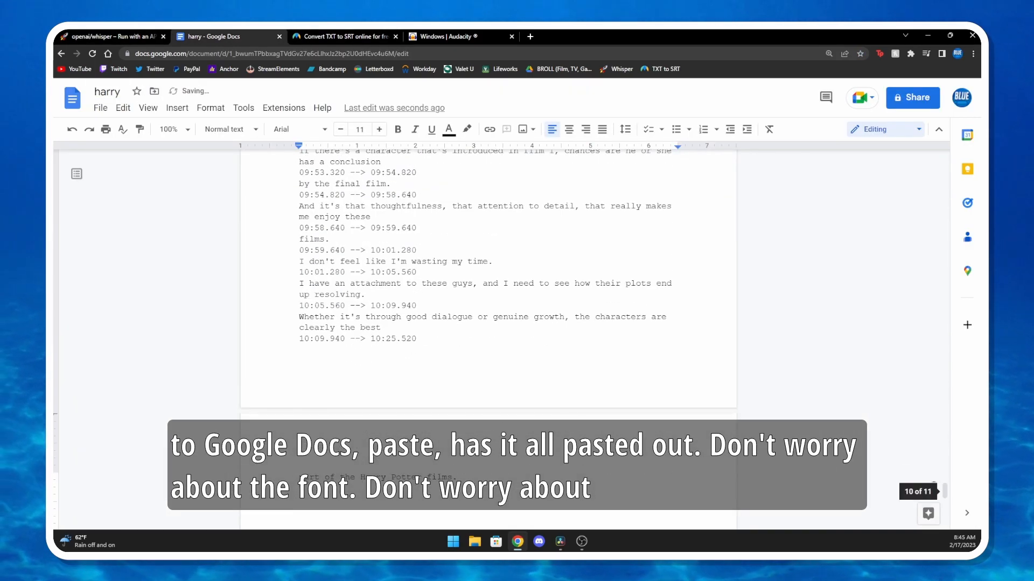
pyautogui.scroll(15, 487, 339)
pyautogui.scroll(10, 488, 339)
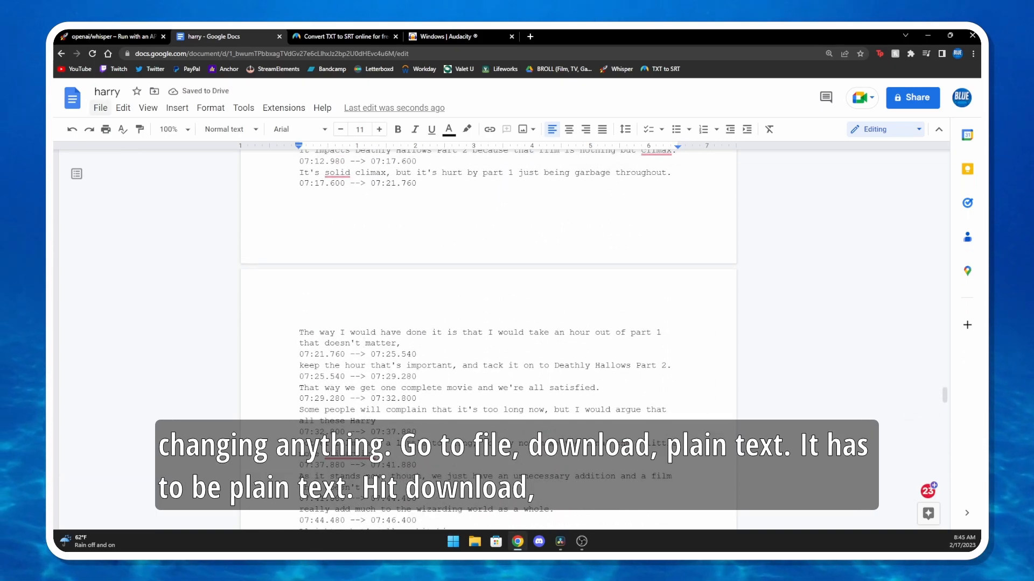
# Download the harry document as Plain Text (.txt) and save it as harry on the Desktop
pyautogui.click(101, 108)
pyautogui.moveTo(140, 237)
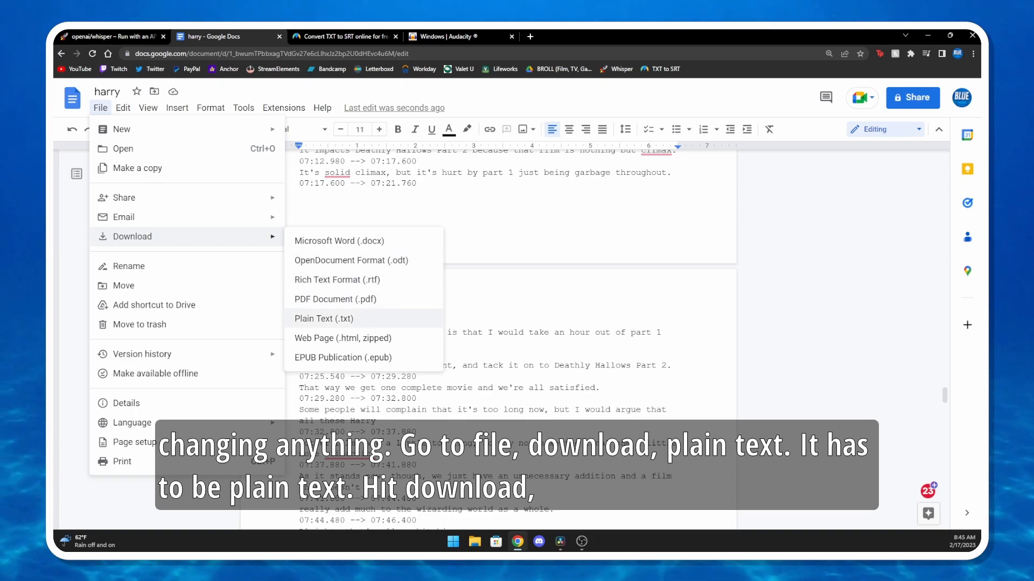
pyautogui.click(323, 318)
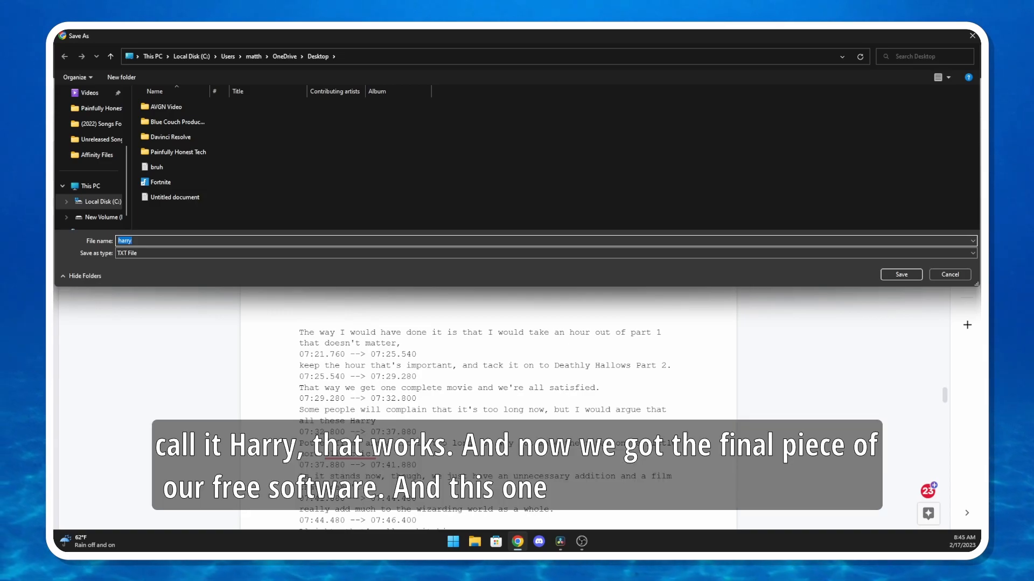
pyautogui.press('Return')
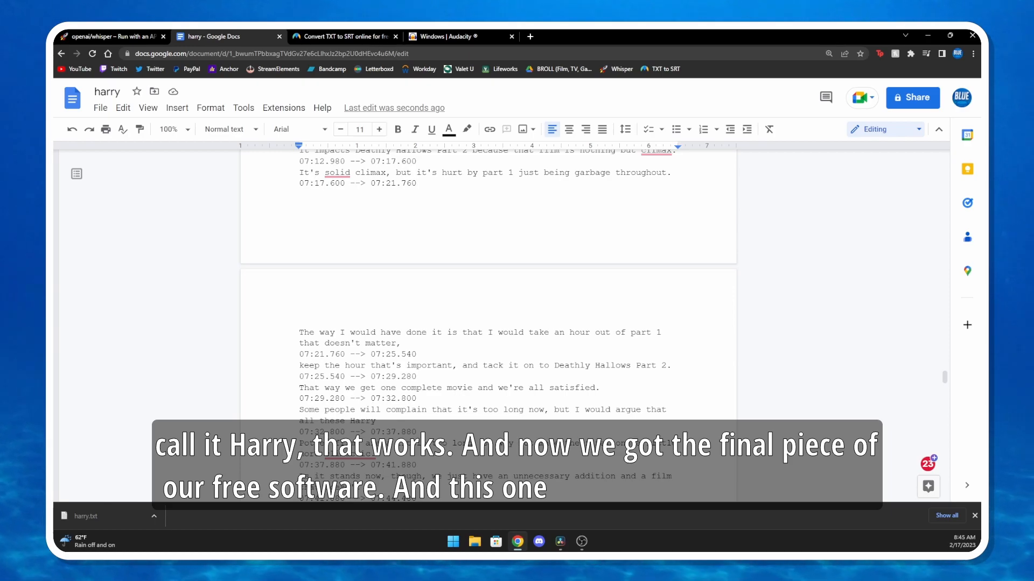
# Go to Maestra's Convert TXT TO SRT page and look over the converter and the paid subtitle features further down
pyautogui.click(447, 36)
pyautogui.click(345, 37)
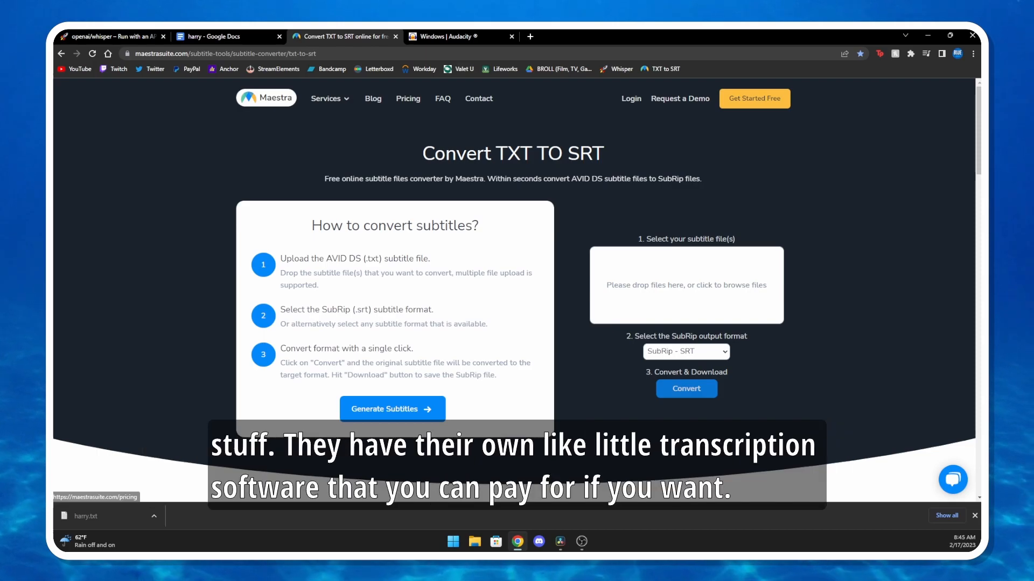
pyautogui.scroll(-2, 514, 291)
pyautogui.scroll(-10, 514, 291)
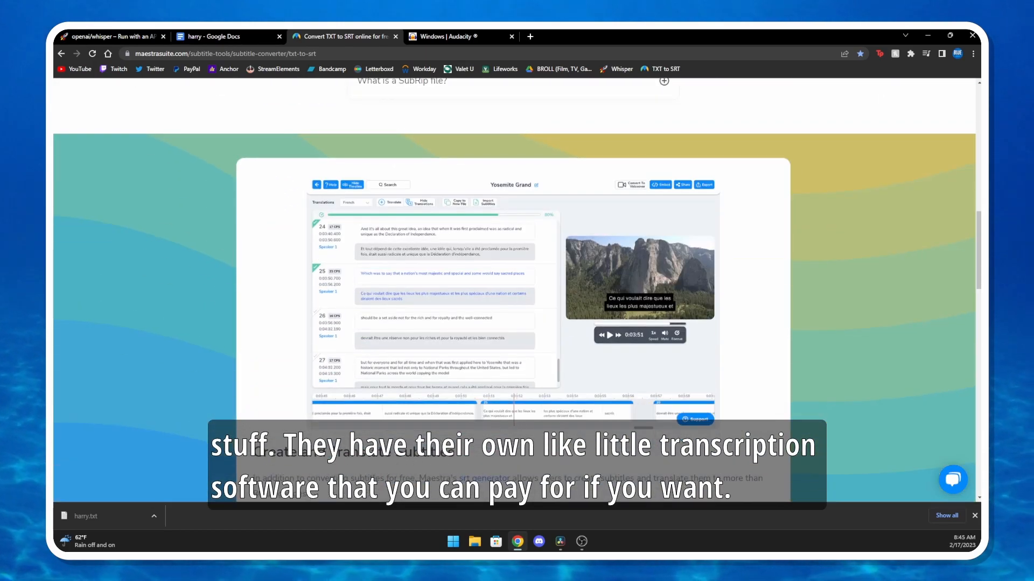
pyautogui.scroll(12, 514, 291)
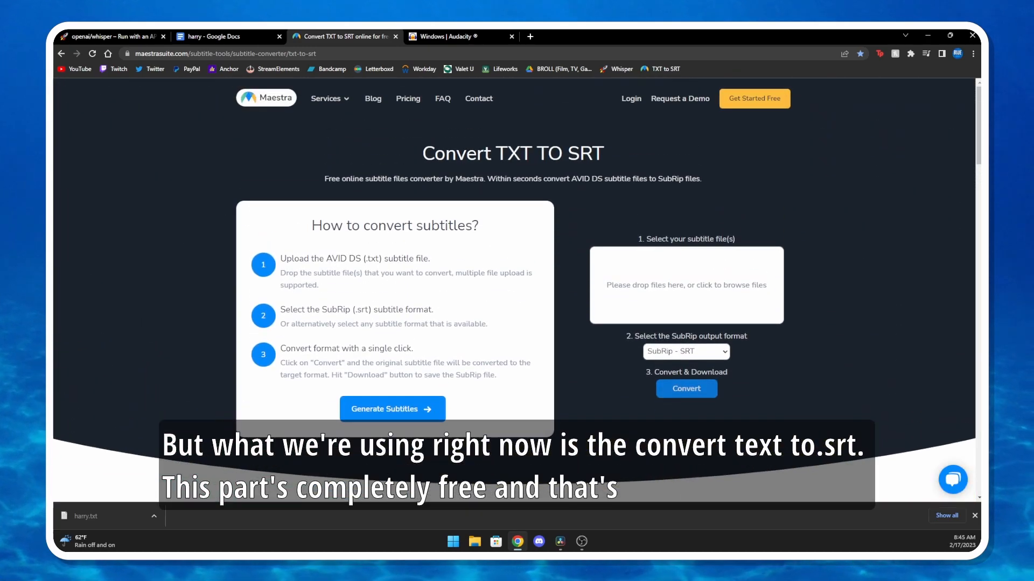
pyautogui.moveTo(435, 154); pyautogui.dragTo(604, 154)
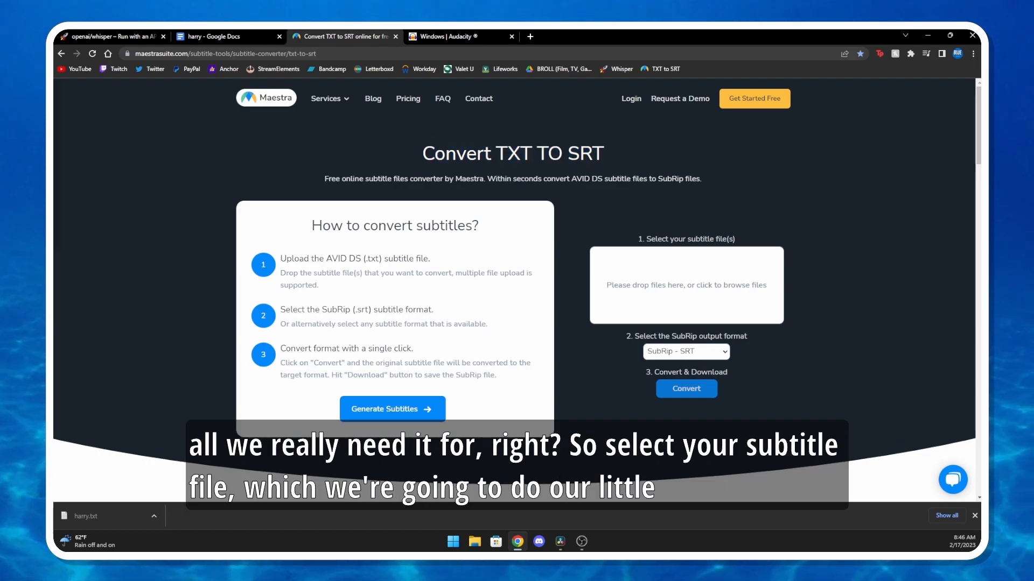
# Convert harry.txt from the Desktop to the SubRip - SRT format and save the result as harry with the SRT file type
pyautogui.click(687, 286)
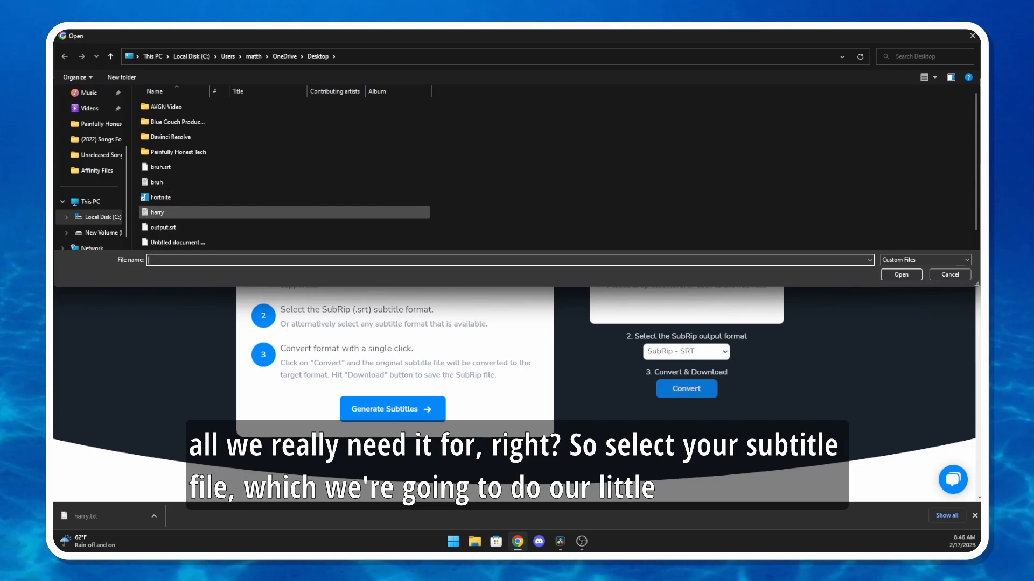
pyautogui.doubleClick(157, 212)
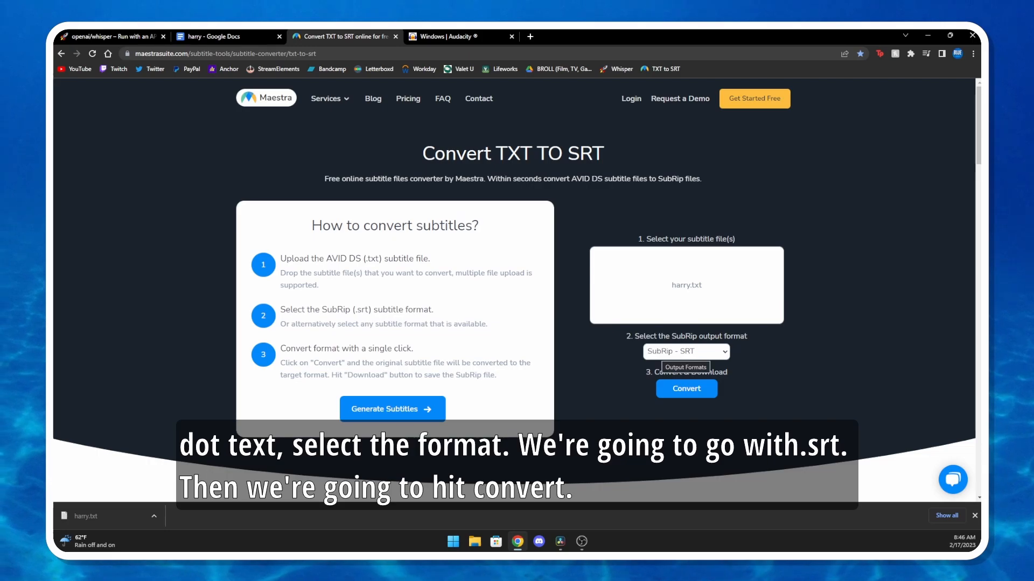
pyautogui.click(687, 351)
pyautogui.click(681, 377)
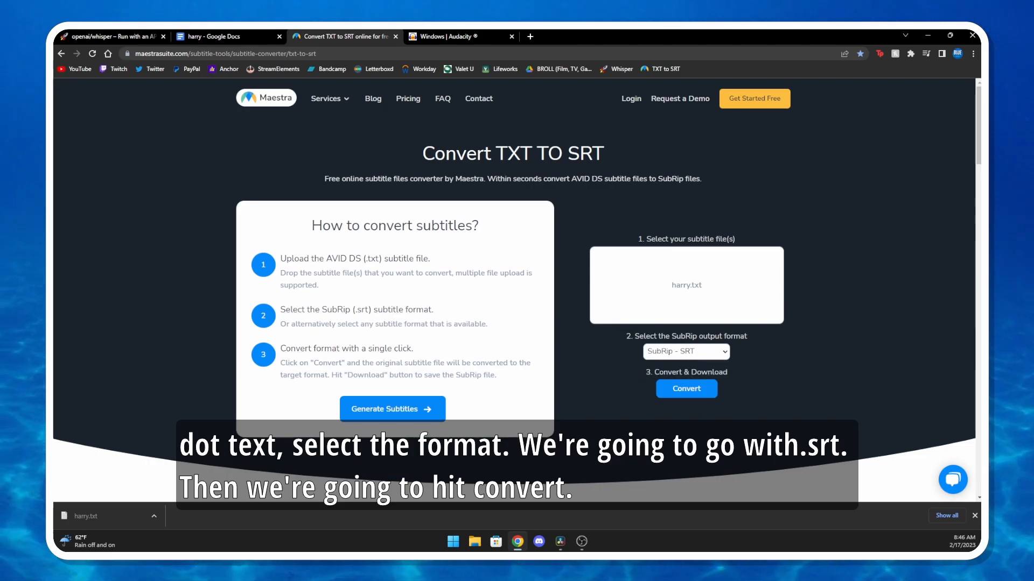
pyautogui.click(687, 389)
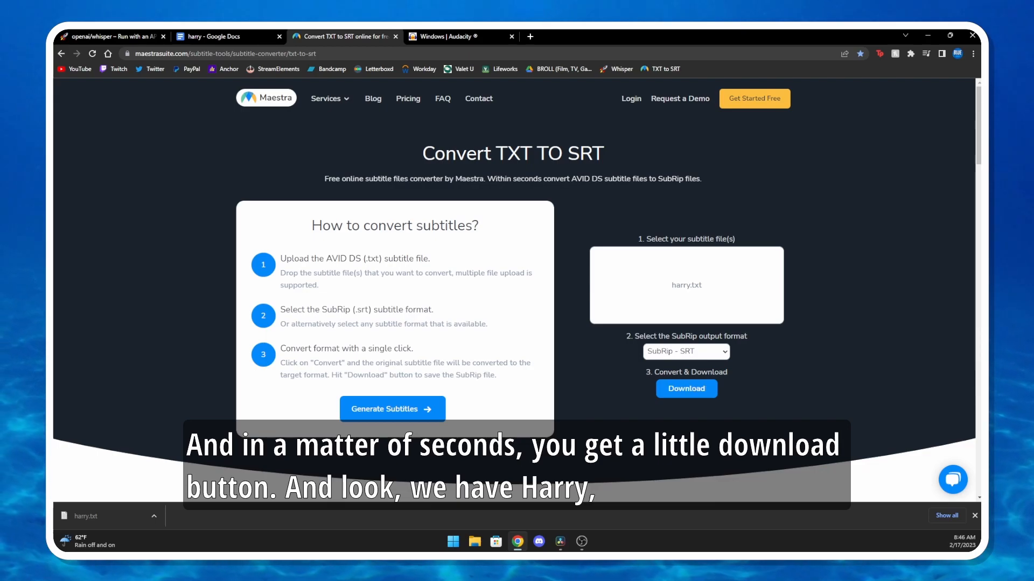
pyautogui.click(687, 388)
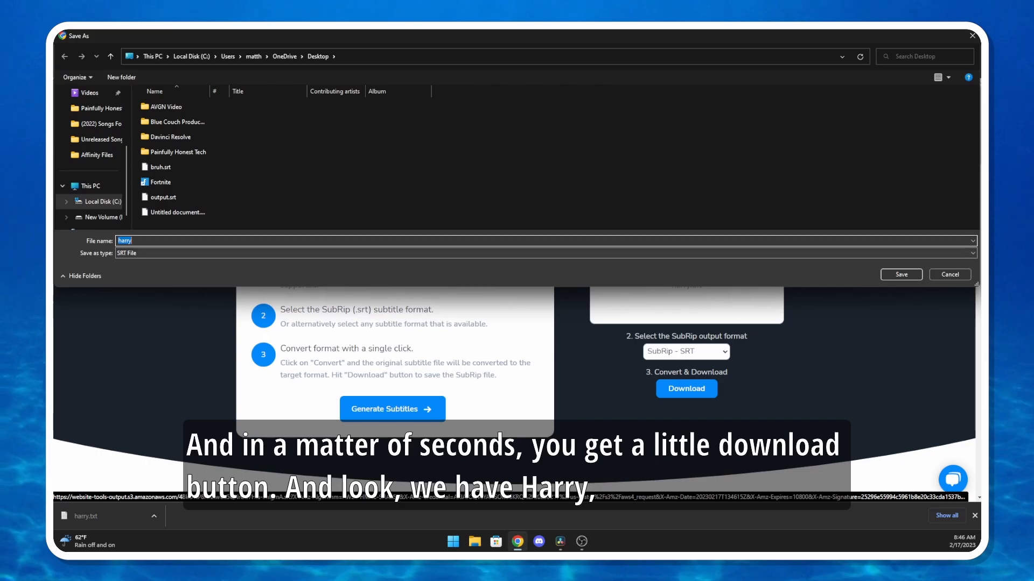
pyautogui.press('Return')
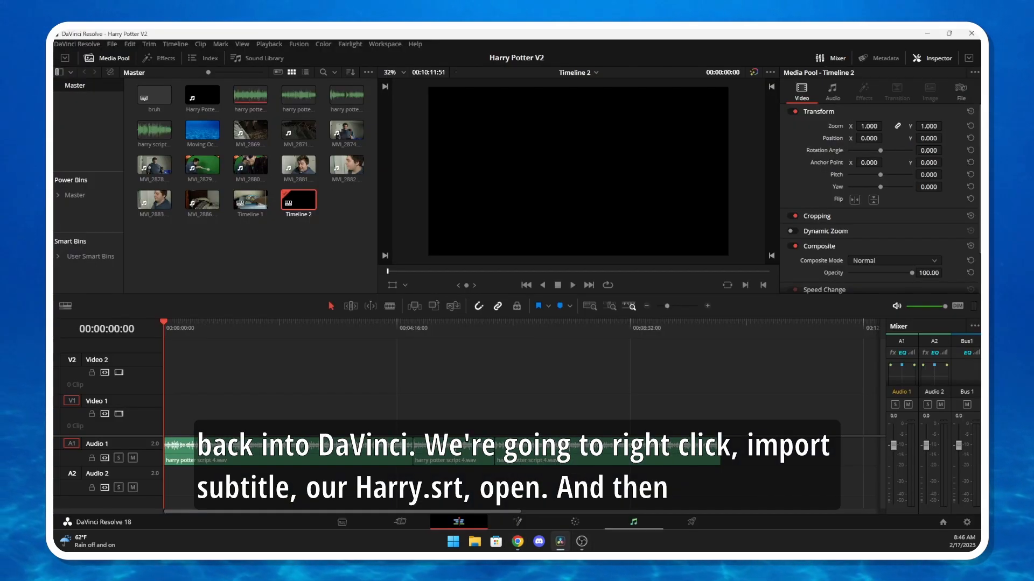
# Import harry.srt as a subtitle into DaVinci Resolve's Master bin and place it at the start of Timeline 2 above the video tracks
pyautogui.rightClick(245, 241)
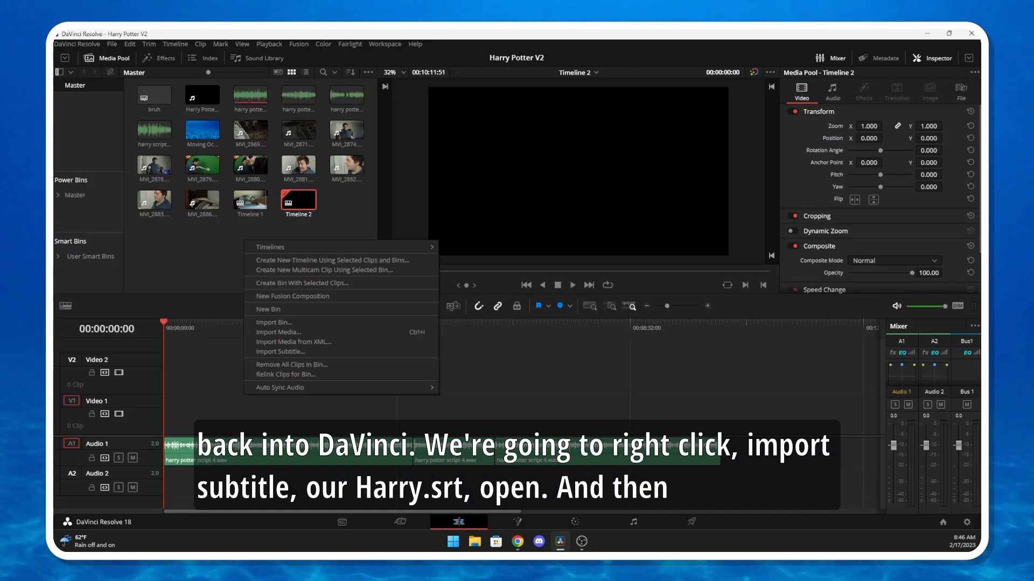
pyautogui.click(280, 352)
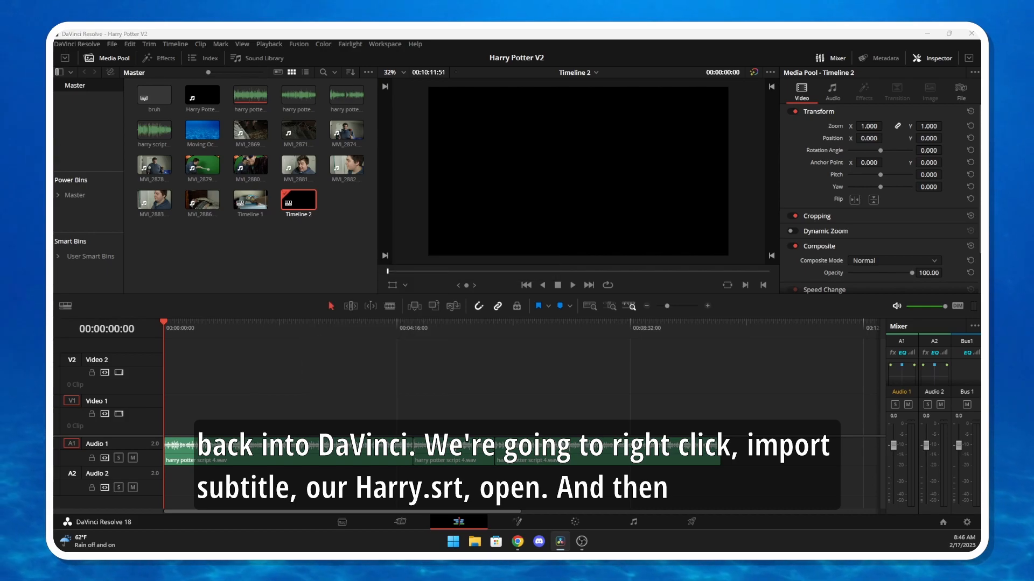
pyautogui.click(390, 376)
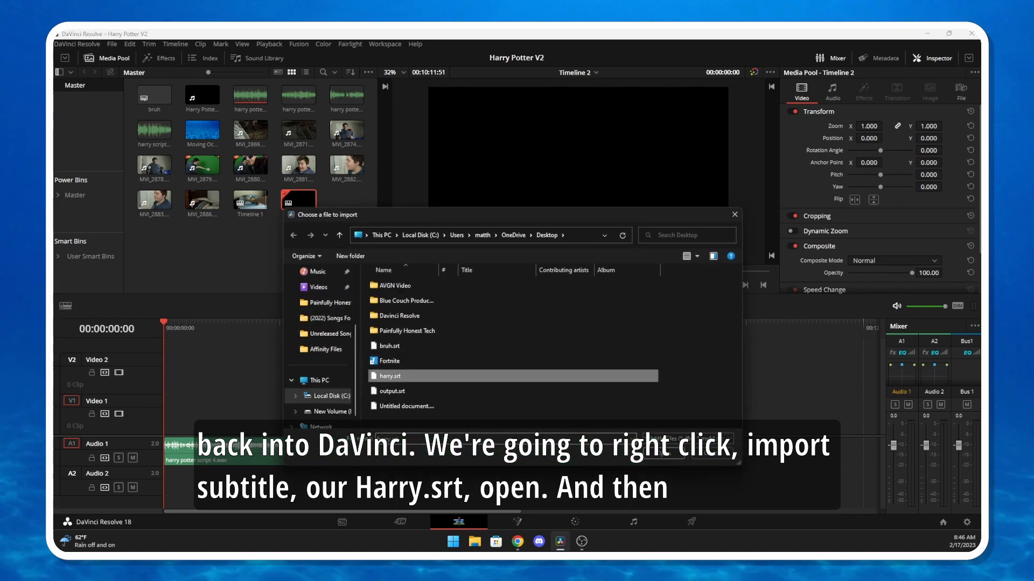
pyautogui.click(664, 453)
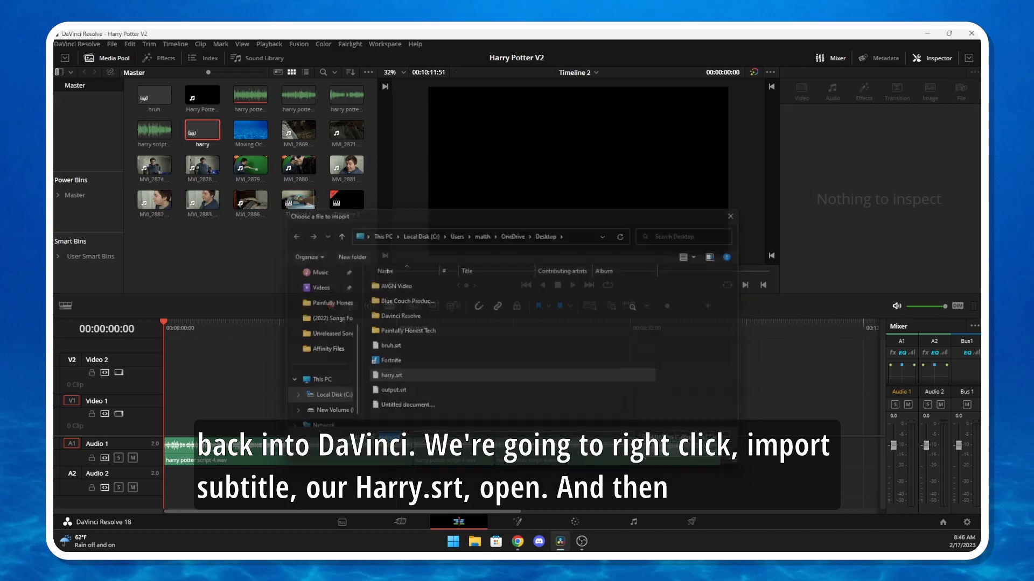
pyautogui.moveTo(210, 134); pyautogui.dragTo(172, 381)
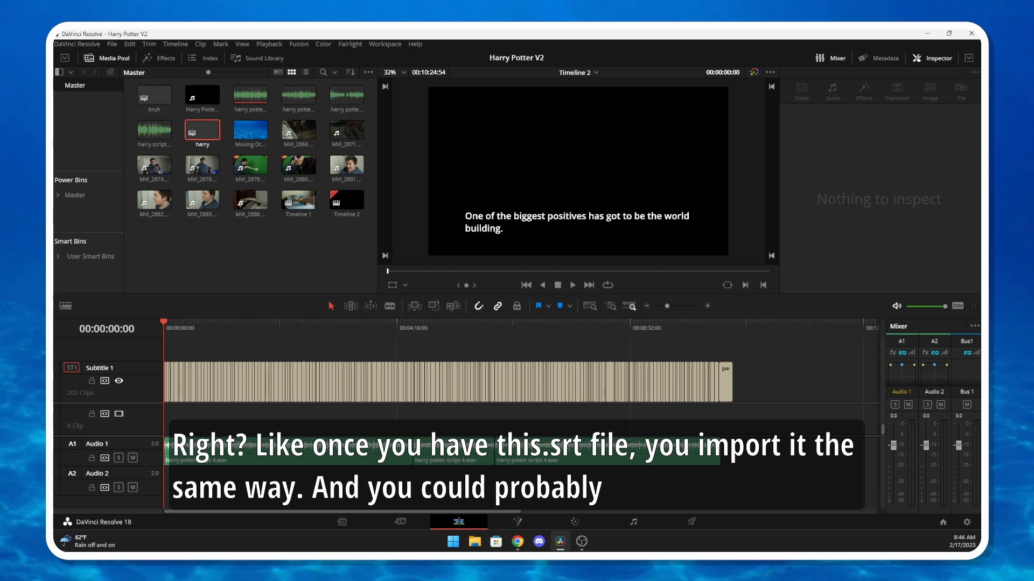
# Select the last subtitle clip on Timeline 2, review the caption list back to its first entry, and deselect the clip
pyautogui.click(725, 383)
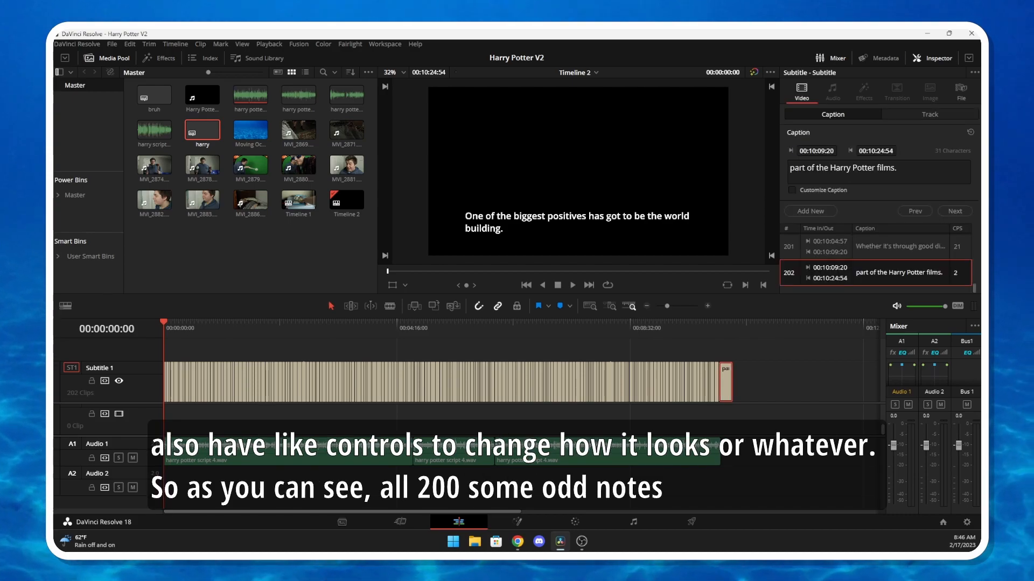
pyautogui.scroll(9, 877, 259)
pyautogui.scroll(20, 878, 258)
pyautogui.scroll(9, 877, 258)
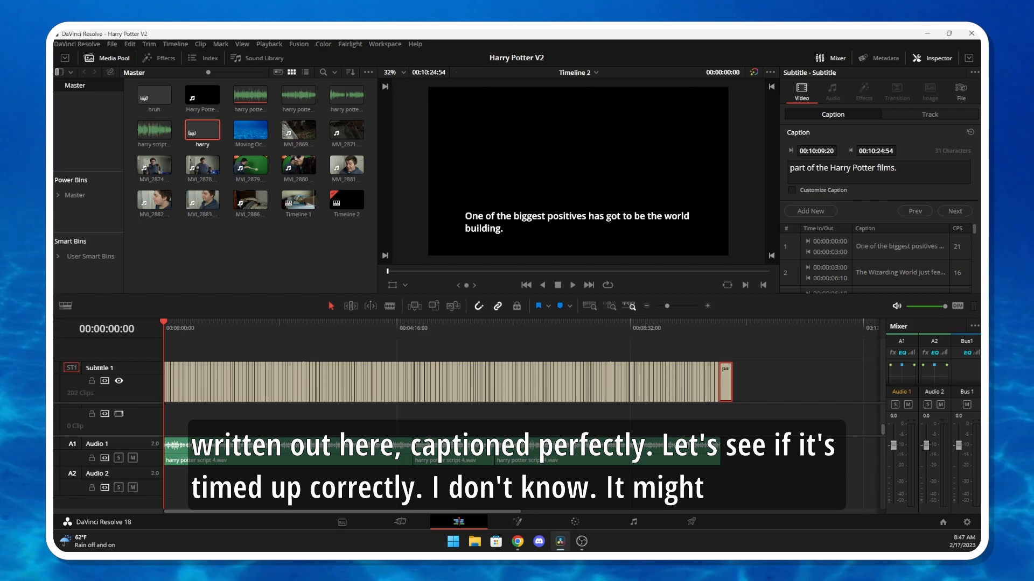
pyautogui.click(781, 377)
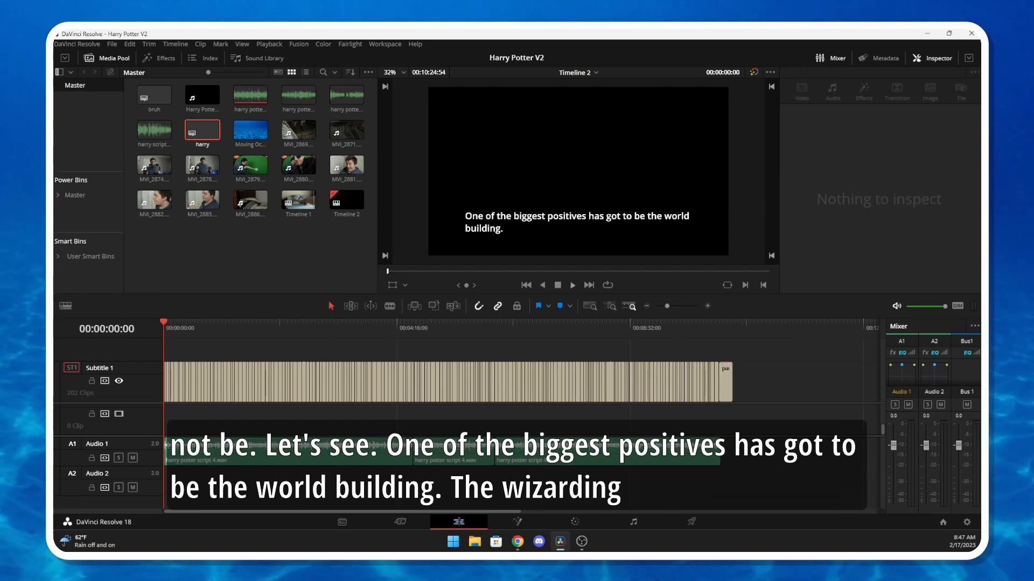
# Play the opening of Timeline 2 to check the captions, and place the Moving Ocean Background clip at the start of the video track
pyautogui.click(573, 285)
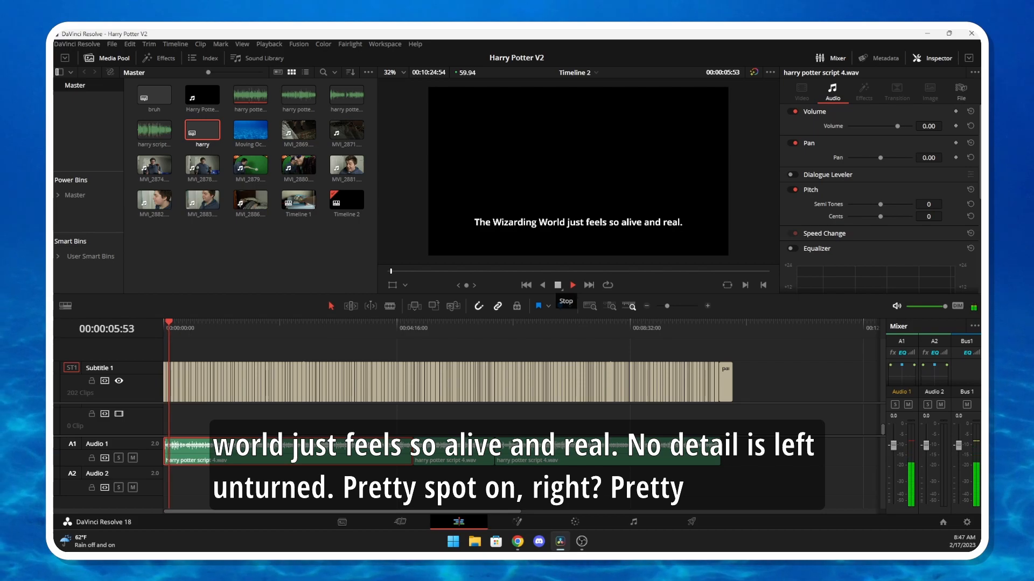
pyautogui.click(558, 285)
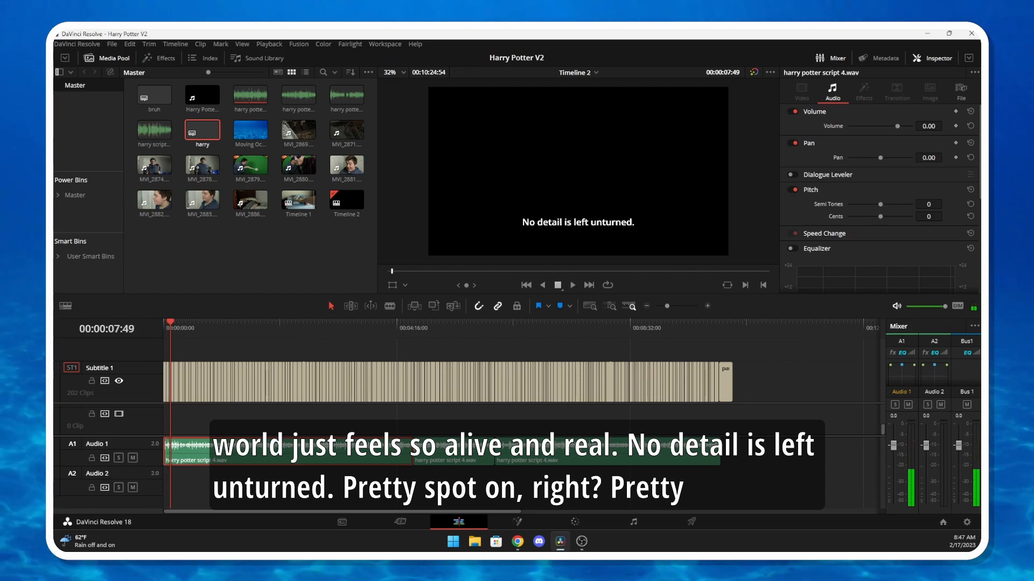
pyautogui.moveTo(251, 130); pyautogui.dragTo(183, 419)
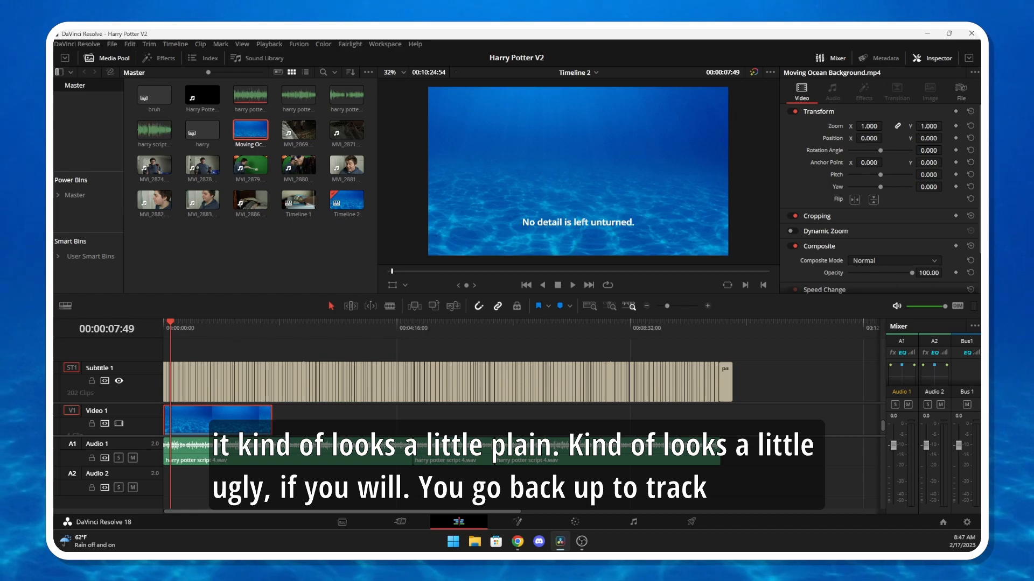
# Select the last subtitle clip and set the subtitle track's font to Segoe Fluent Icons with the Regular face
pyautogui.click(725, 384)
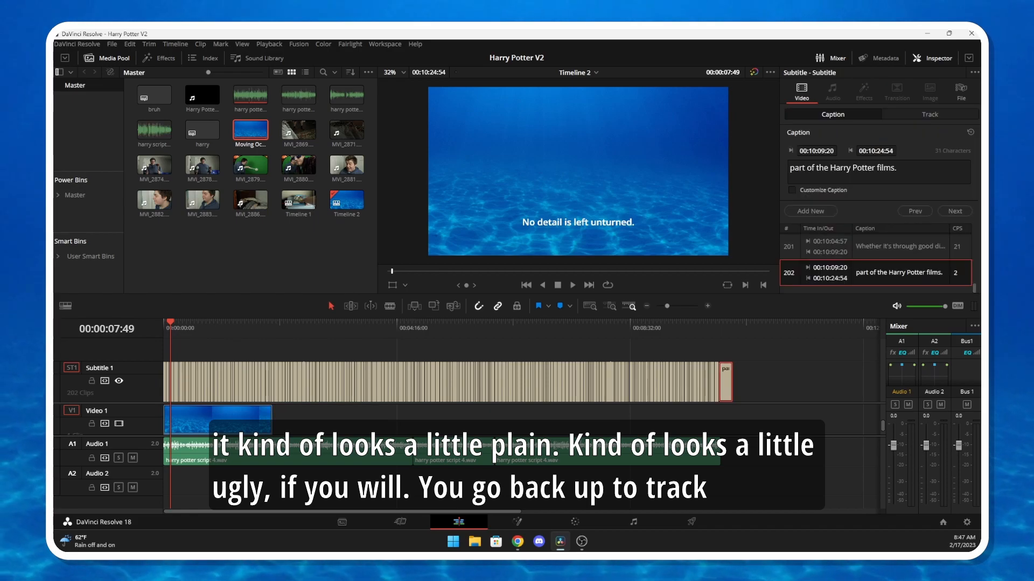
pyautogui.click(930, 114)
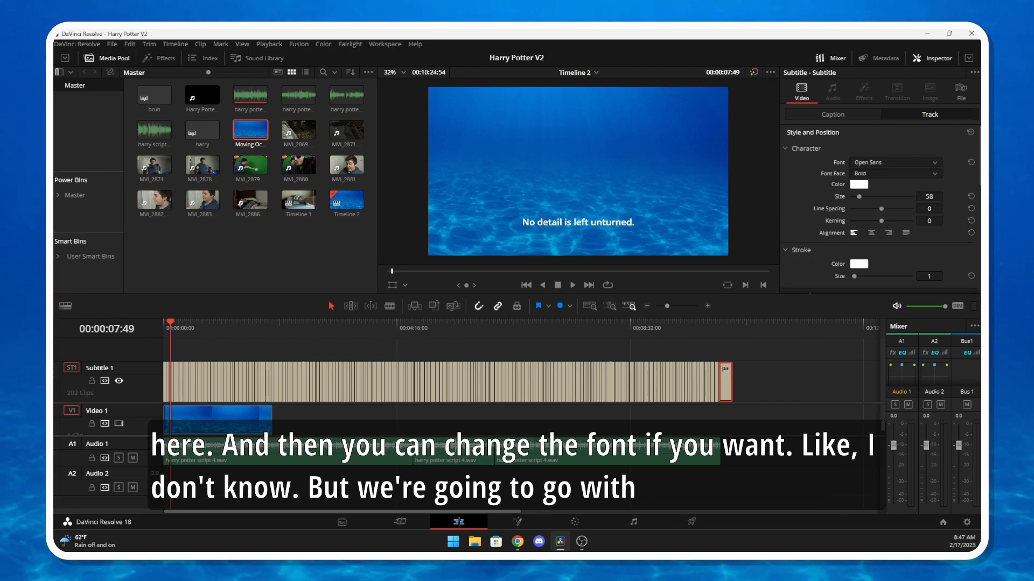
pyautogui.click(893, 162)
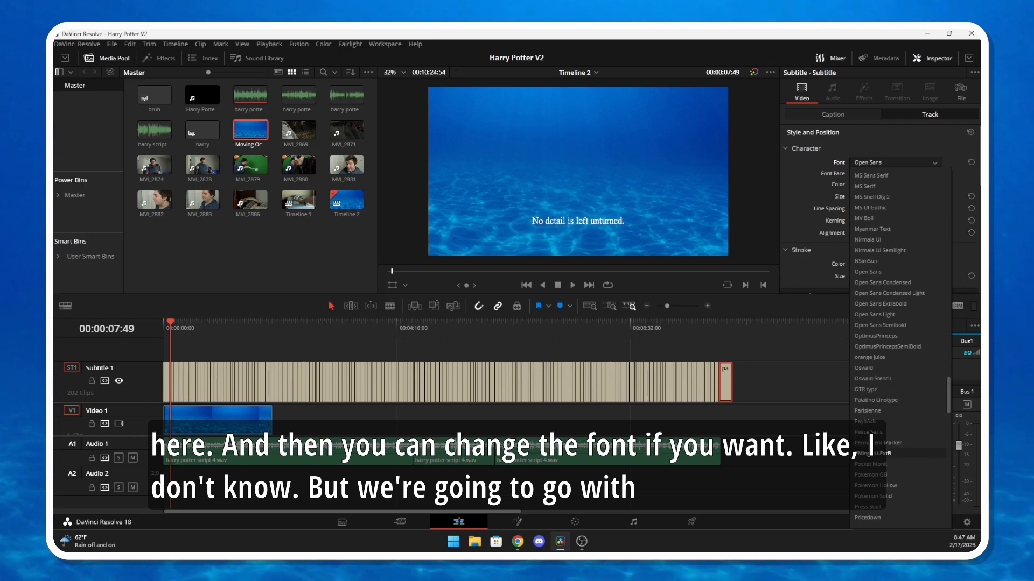
pyautogui.scroll(-5, 883, 464)
pyautogui.click(883, 464)
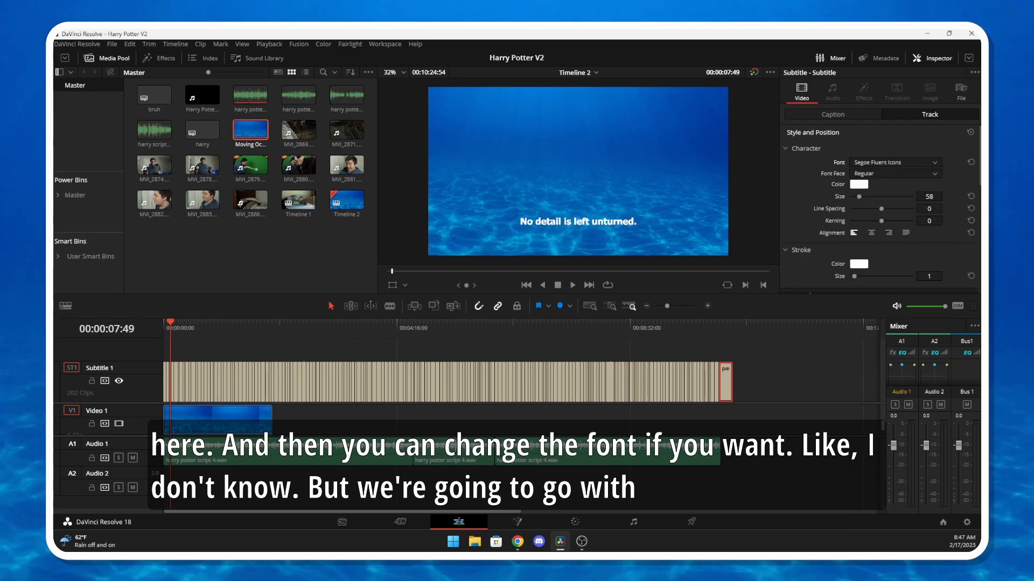
pyautogui.click(894, 174)
pyautogui.click(883, 186)
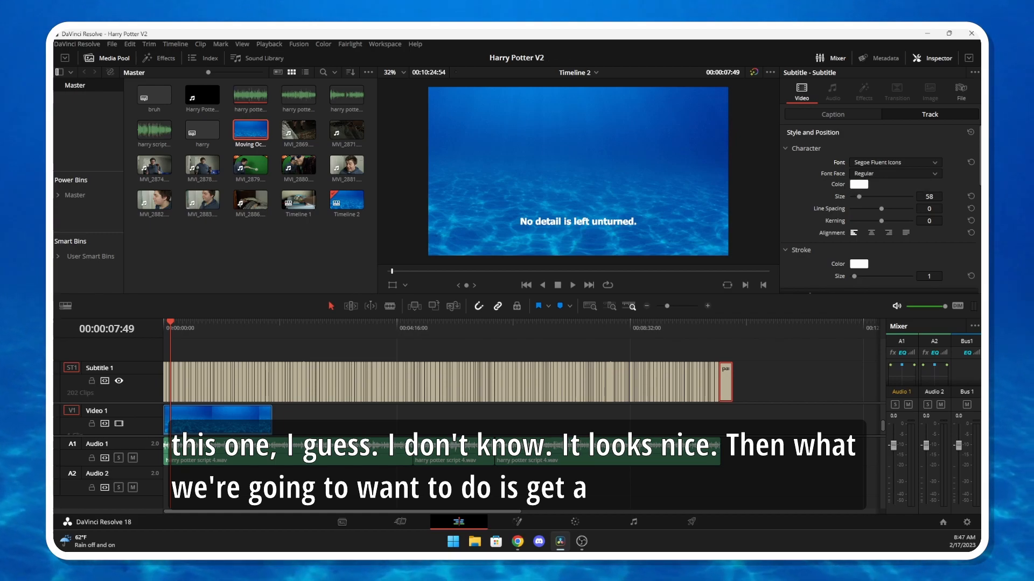
# Give the subtitle track's text a black stroke with size 2
pyautogui.scroll(-3, 883, 209)
pyautogui.moveTo(854, 202); pyautogui.dragTo(861, 202)
pyautogui.click(859, 190)
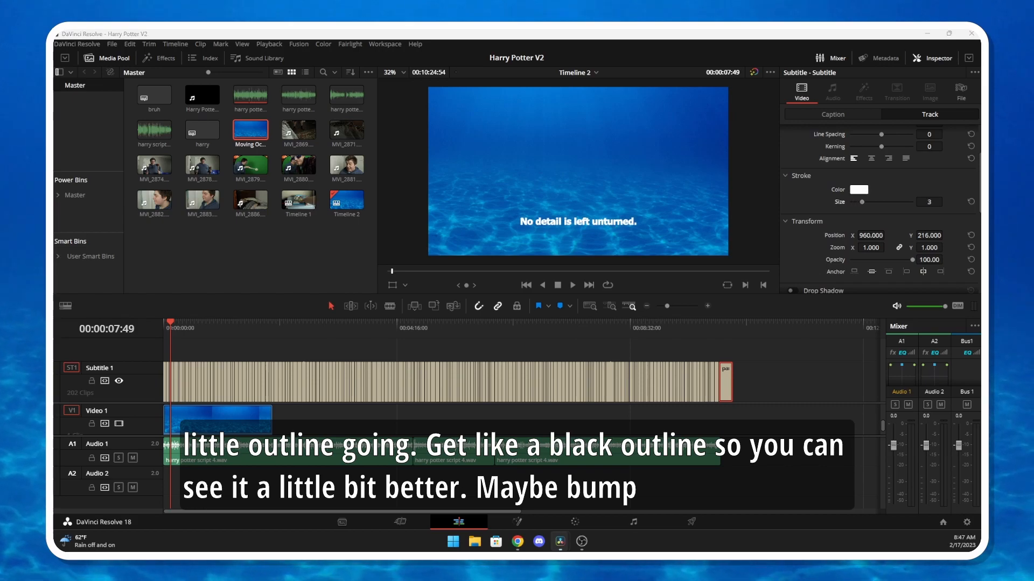
pyautogui.click(392, 198)
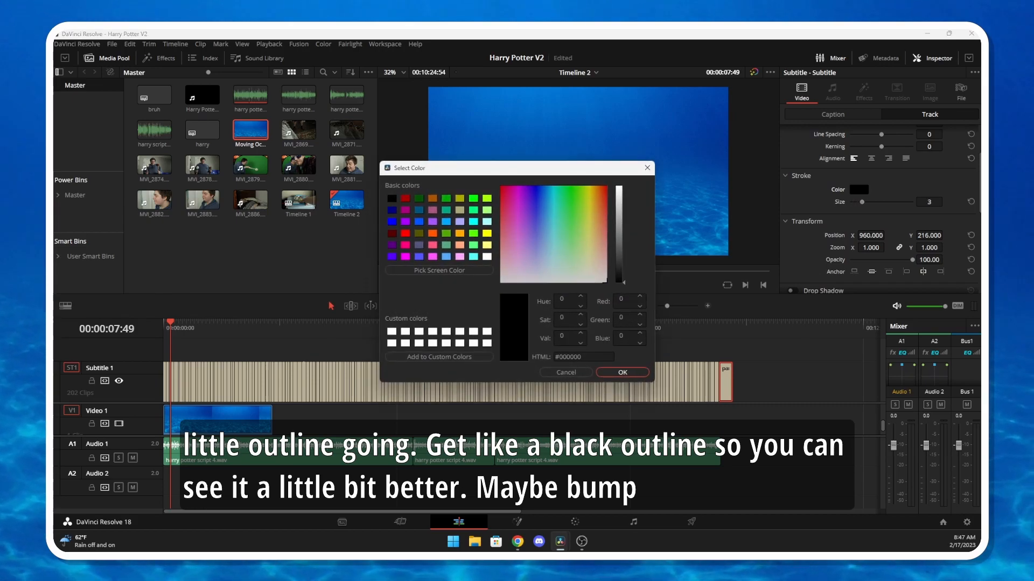
pyautogui.press('Return')
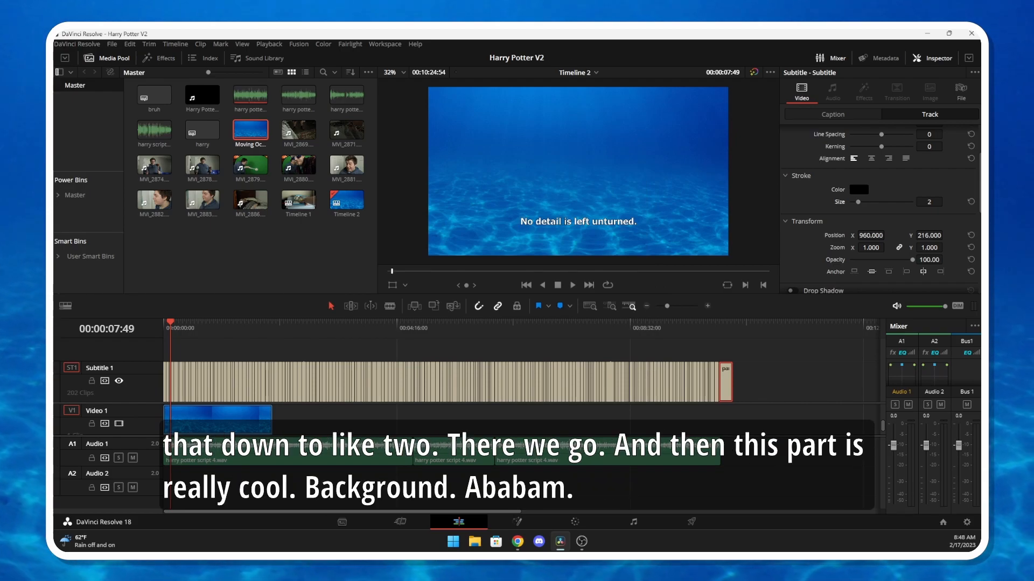
# Enable the background behind the subtitle track's captions
pyautogui.scroll(-3, 881, 208)
pyautogui.scroll(-3, 880, 209)
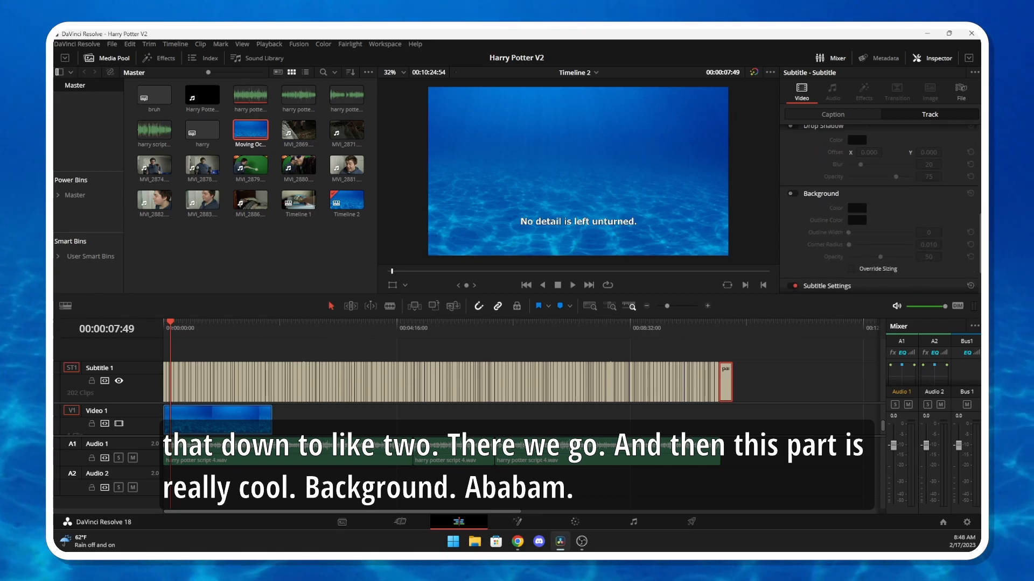
pyautogui.click(792, 194)
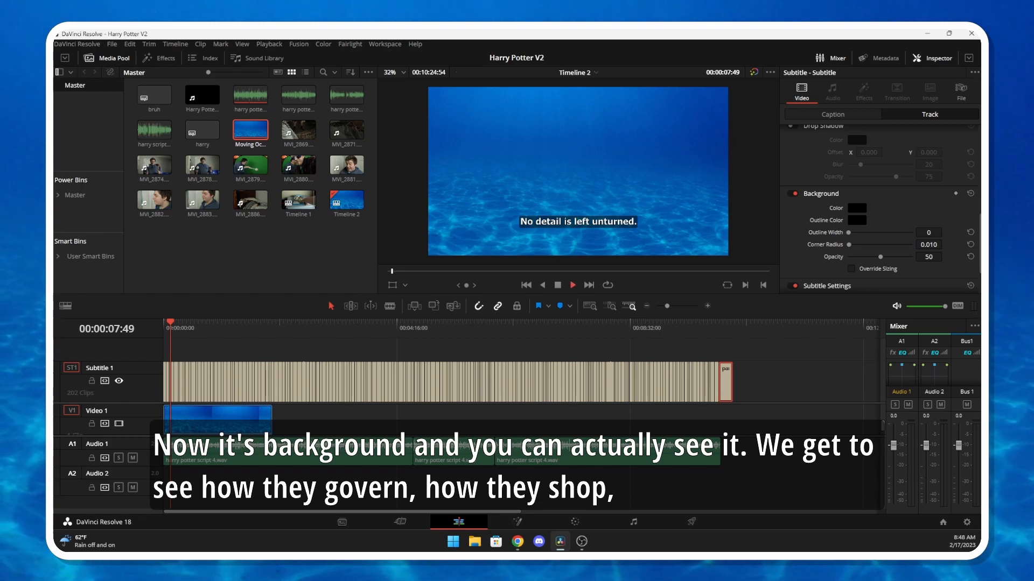
# Play the timeline briefly and check the caption styling at points near its end and its beginning
pyautogui.press('space')
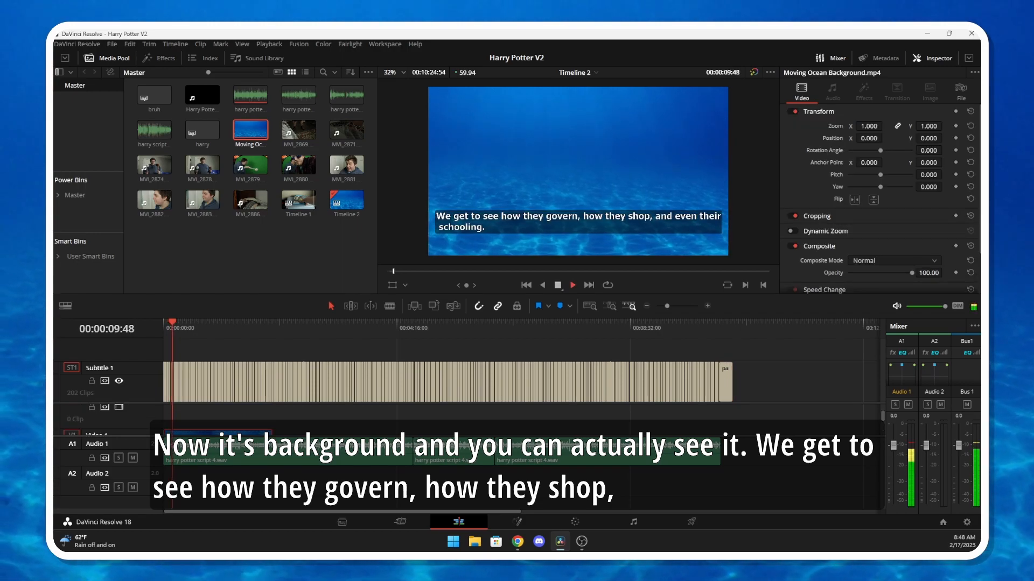
pyautogui.click(558, 286)
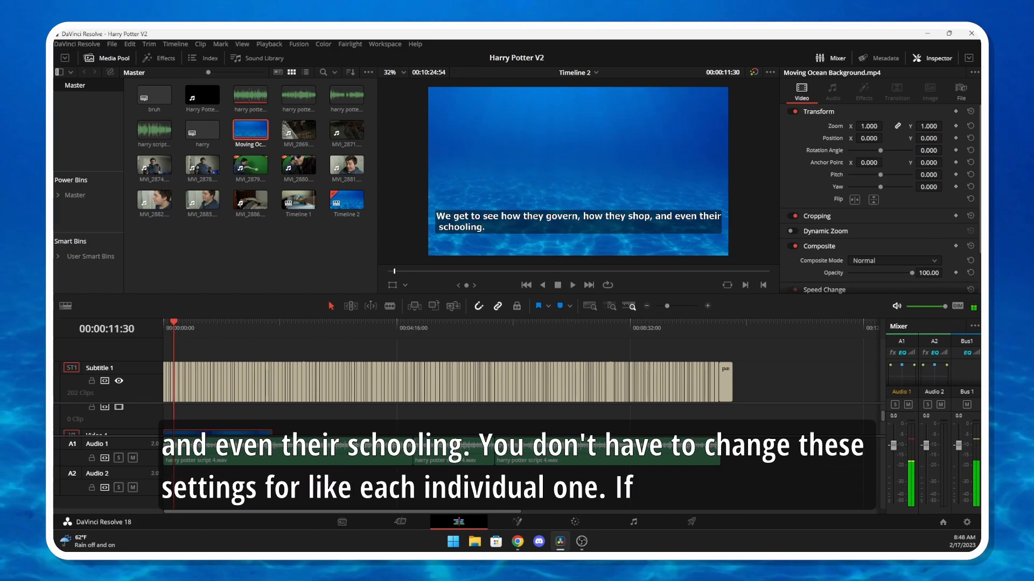
pyautogui.click(673, 325)
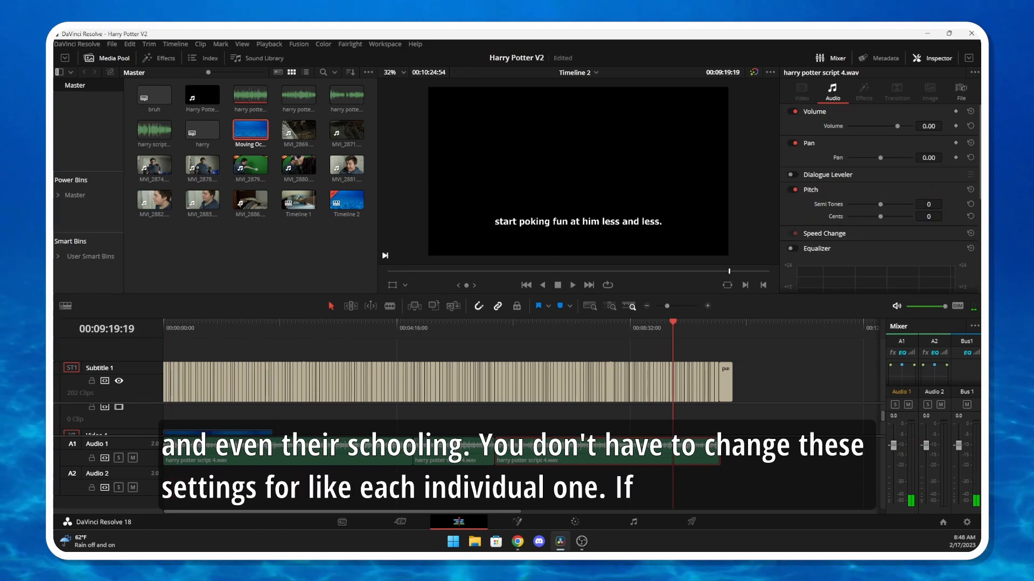
pyautogui.click(205, 325)
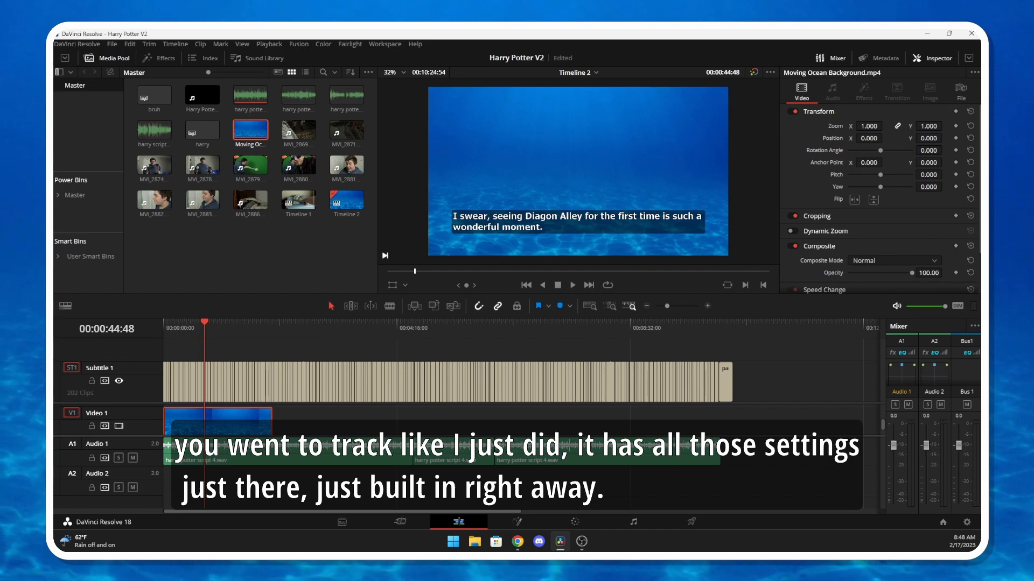
pyautogui.click(398, 382)
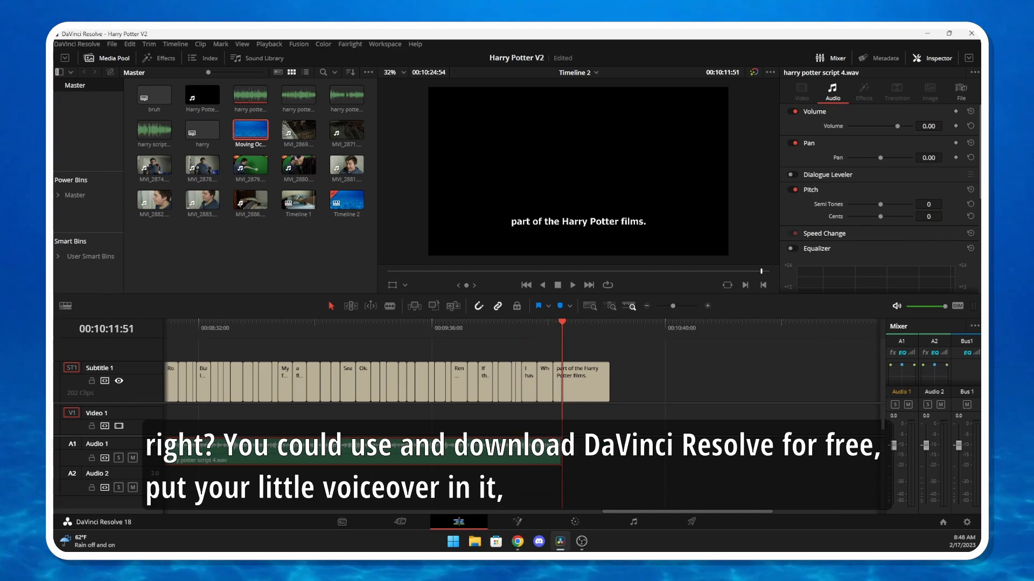
pyautogui.hotkey('ctrl', '-')
pyautogui.hotkey('ctrl', '-')
pyautogui.hotkey('ctrl', '-')
pyautogui.hotkey('ctrl', '-')
pyautogui.hotkey('ctrl', '-')
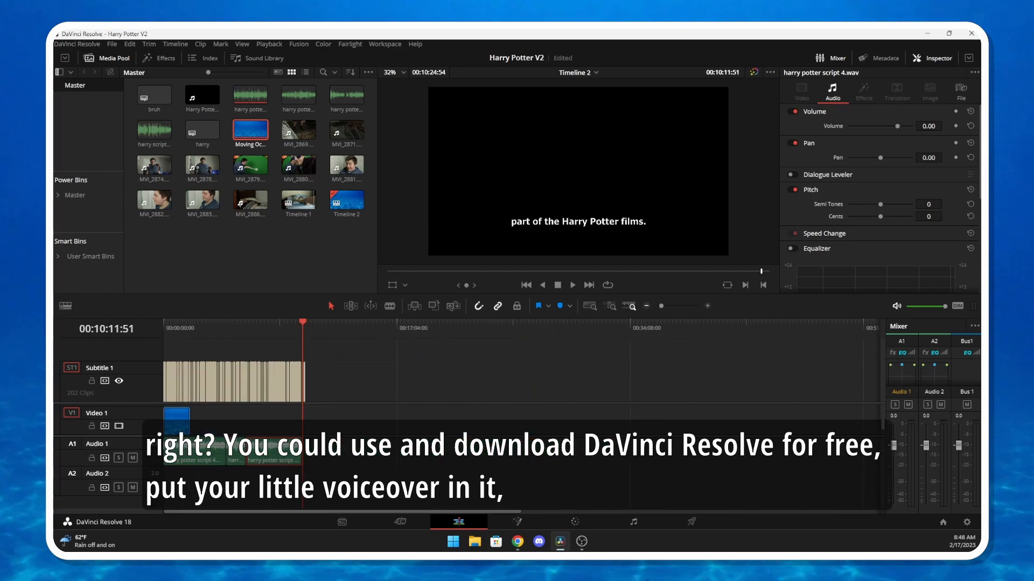
pyautogui.press('Home')
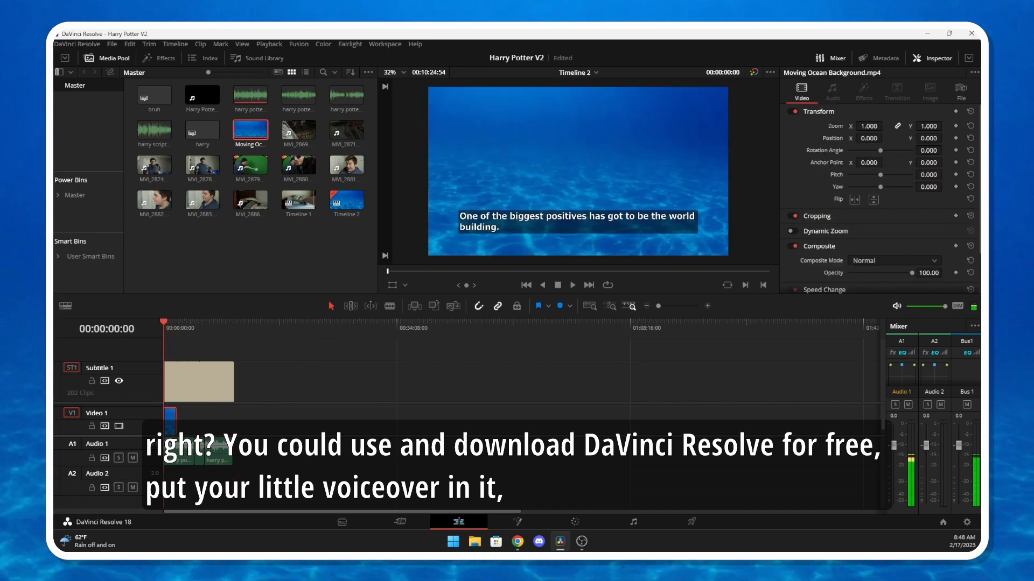
pyautogui.hotkey('ctrl', '=')
pyautogui.hotkey('ctrl', '=')
pyautogui.hotkey('ctrl', '=')
pyautogui.hotkey('ctrl', '=')
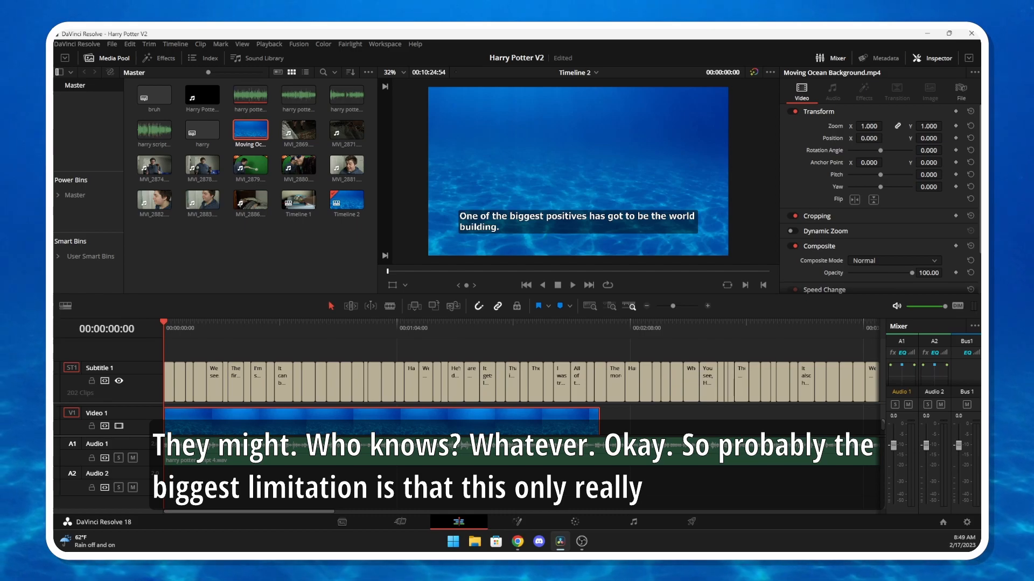
pyautogui.hotkey('ctrl', '-')
pyautogui.hotkey('ctrl', '-')
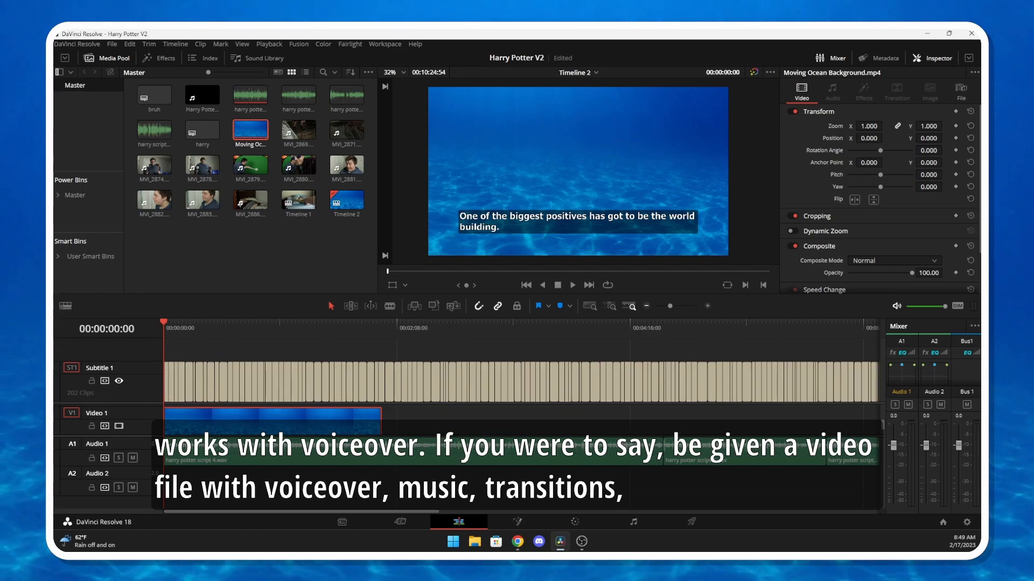
pyautogui.click(517, 323)
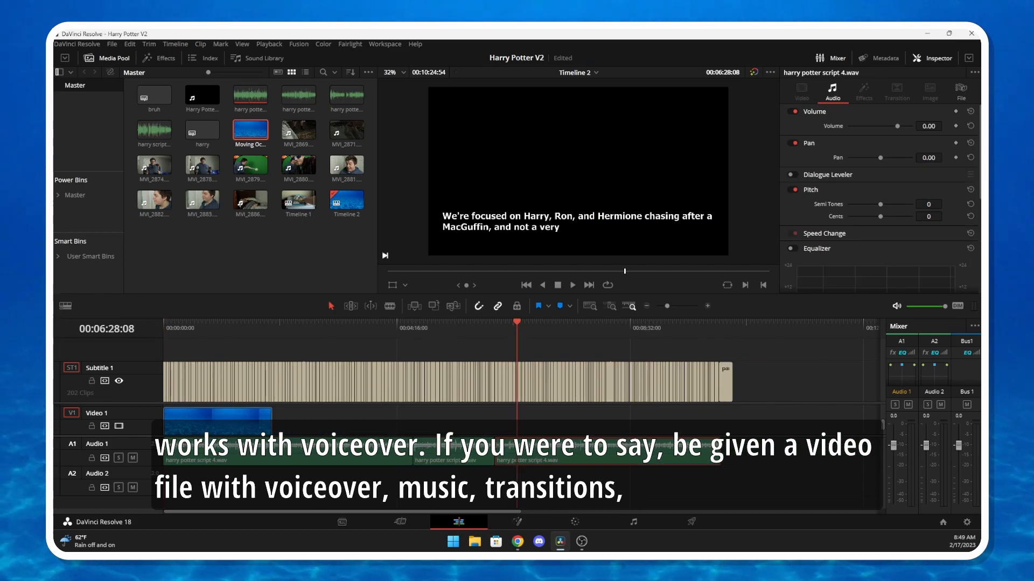
pyautogui.click(544, 323)
pyautogui.click(576, 323)
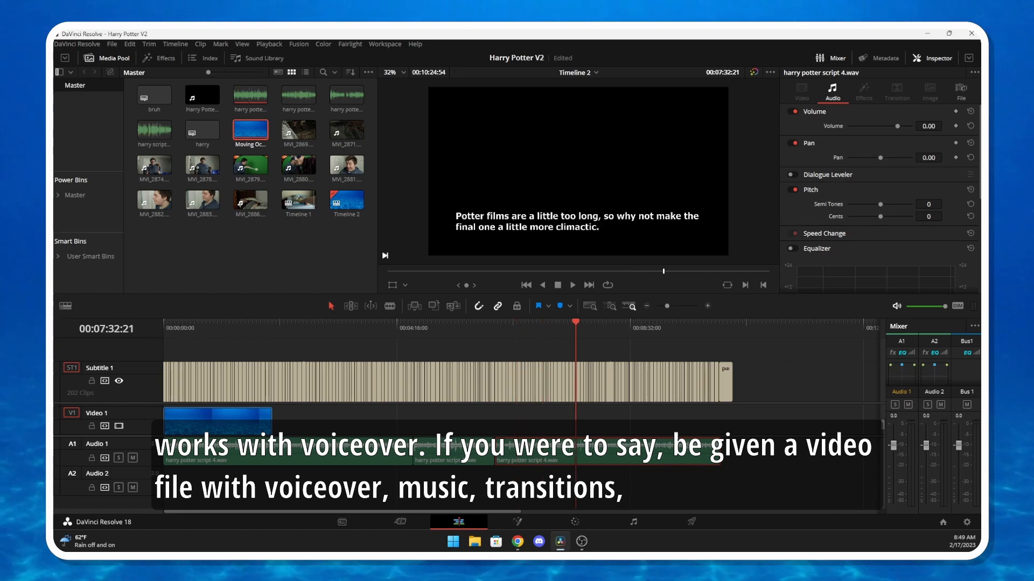
pyautogui.moveTo(575, 323); pyautogui.dragTo(457, 323)
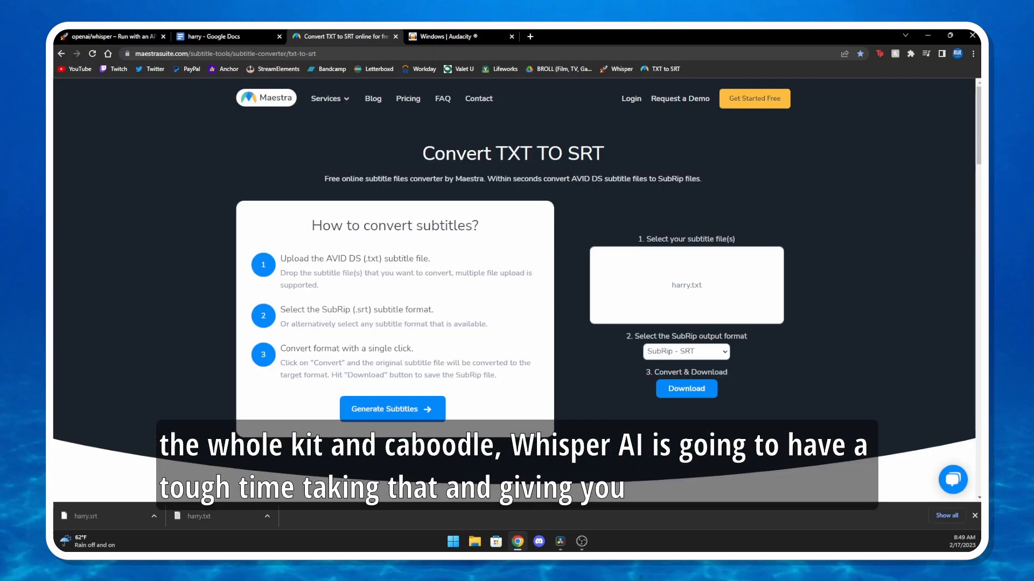
# Switch to Chrome's openai/whisper page on Replicate, clear the transcription's text selection, and look back over the audio input and output
pyautogui.click(125, 37)
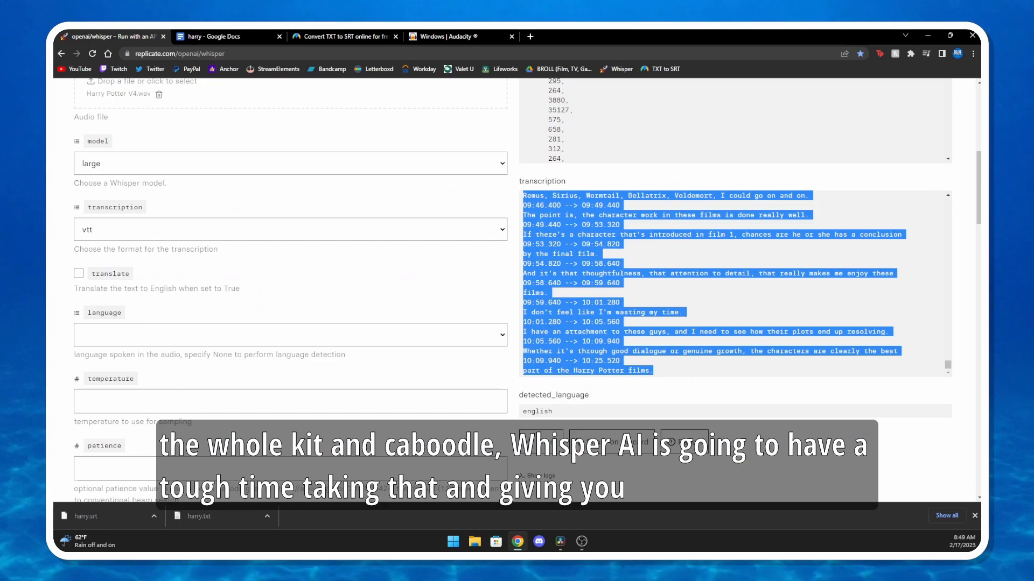
pyautogui.click(735, 284)
pyautogui.scroll(2, 735, 284)
pyautogui.scroll(3, 512, 290)
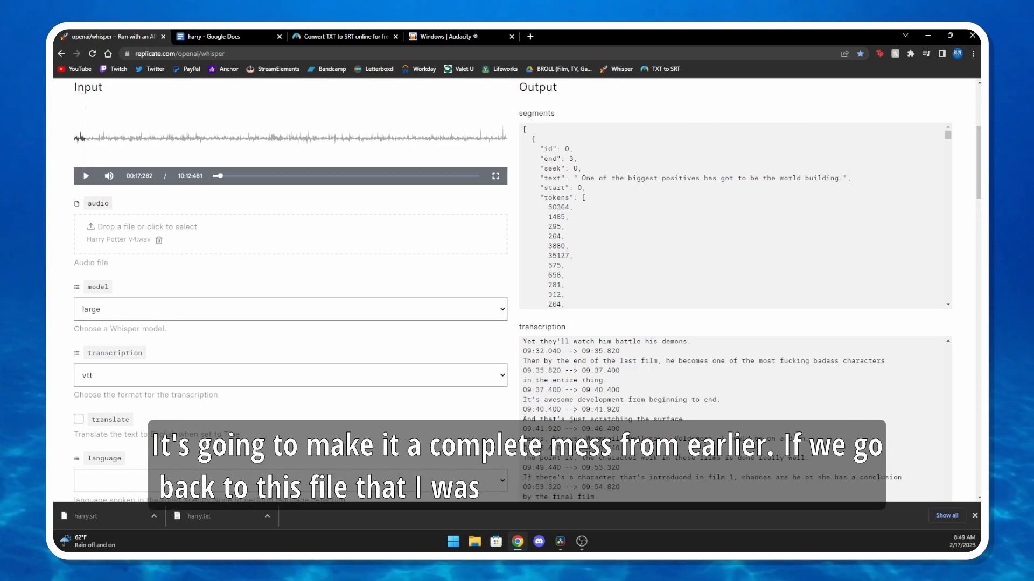
# Open the untitled song transcript from the Google Docs home page and highlight its first two captions to examine the transcription quality
pyautogui.hotkey('ctrl', 'Tab')
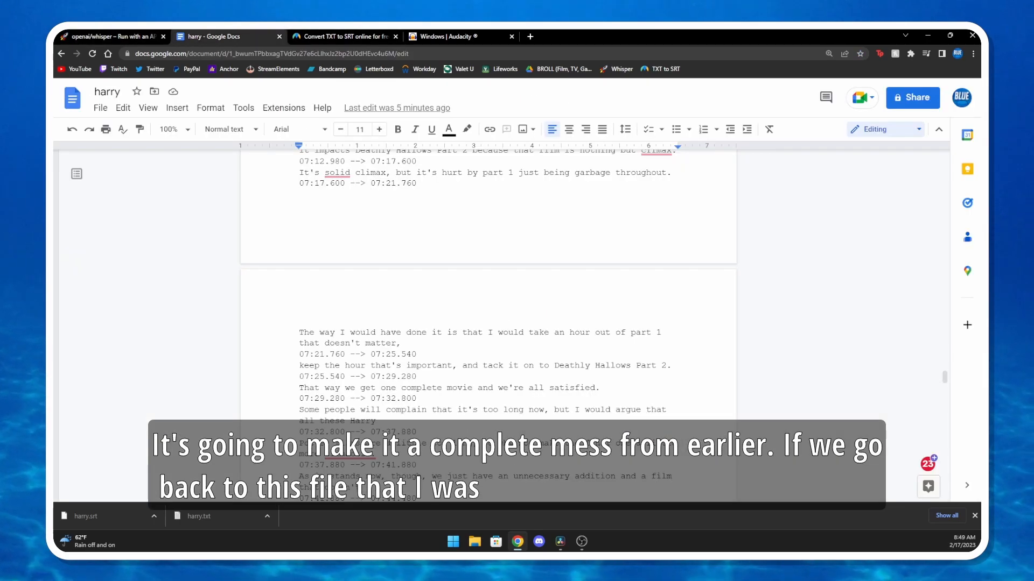
pyautogui.click(71, 97)
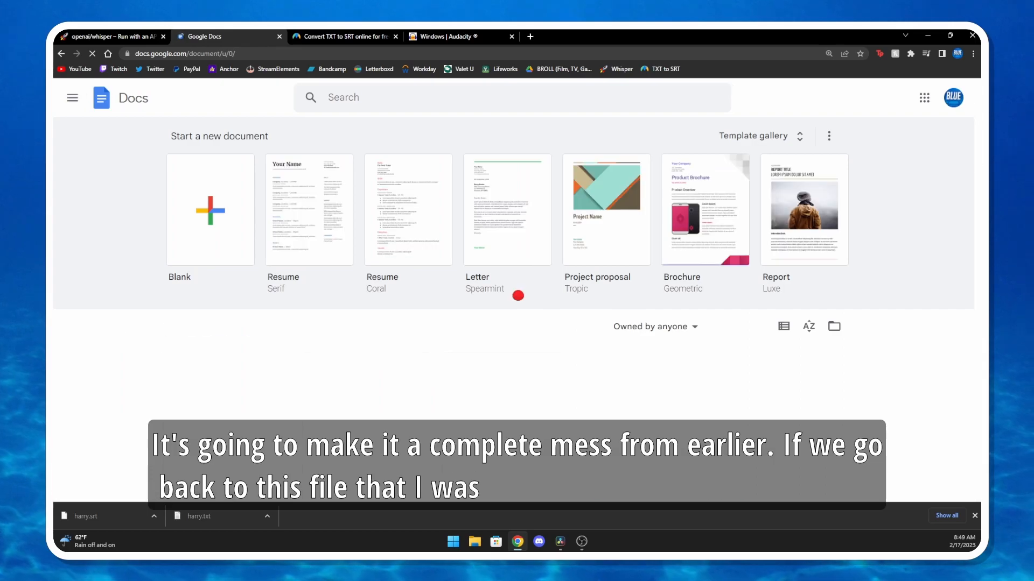
pyautogui.scroll(-2, 367, 323)
pyautogui.click(366, 323)
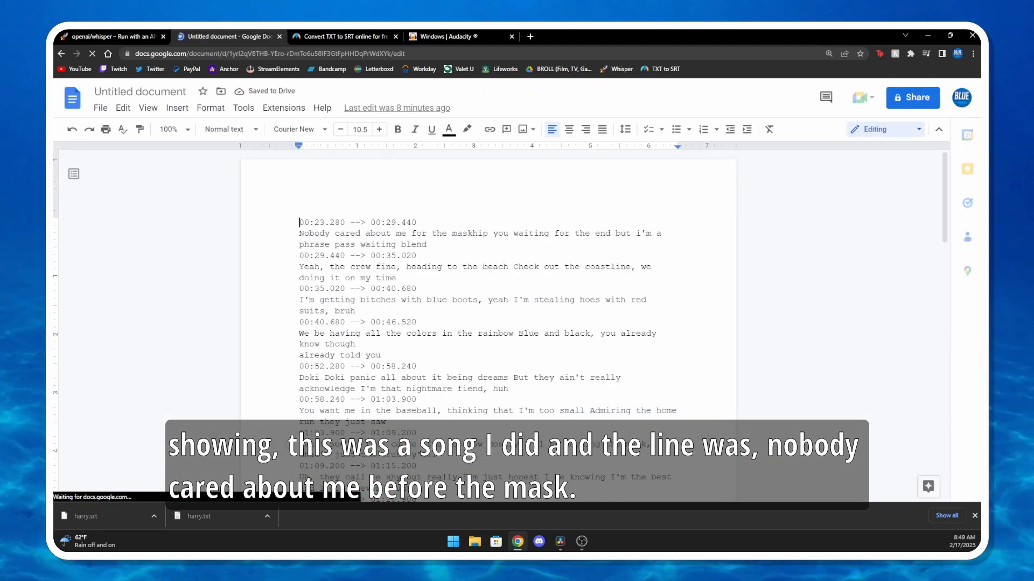
pyautogui.moveTo(299, 233)
pyautogui.mouseDown()
pyautogui.moveTo(662, 236)
pyautogui.moveTo(325, 245)
pyautogui.moveTo(426, 245)
pyautogui.moveTo(397, 268)
pyautogui.moveTo(549, 268)
pyautogui.moveTo(401, 278)
pyautogui.mouseUp()
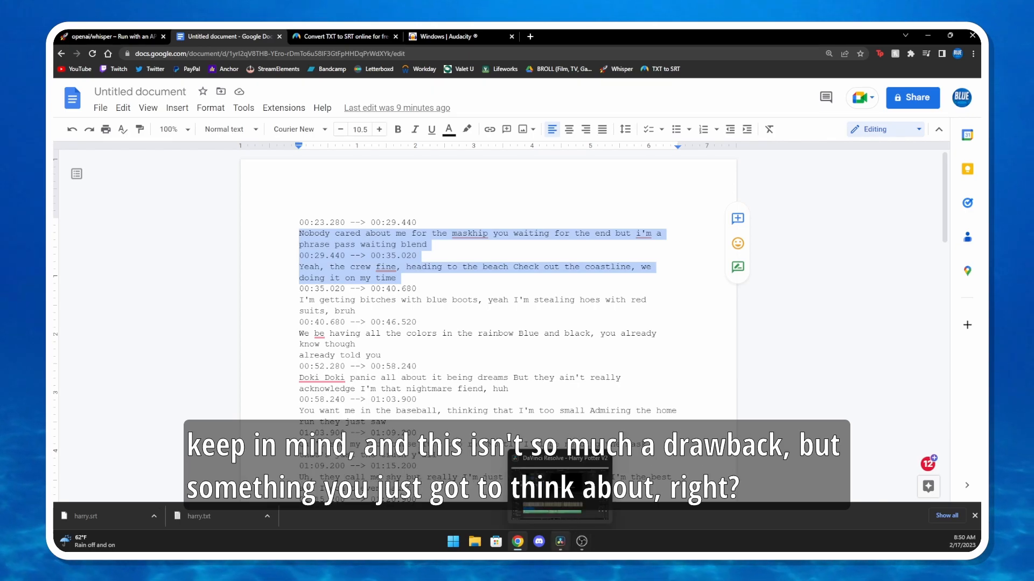
# Check Timeline 2 in DaVinci Resolve, and return to the Whisper page in Chrome to review the uploaded audio file
pyautogui.click(560, 541)
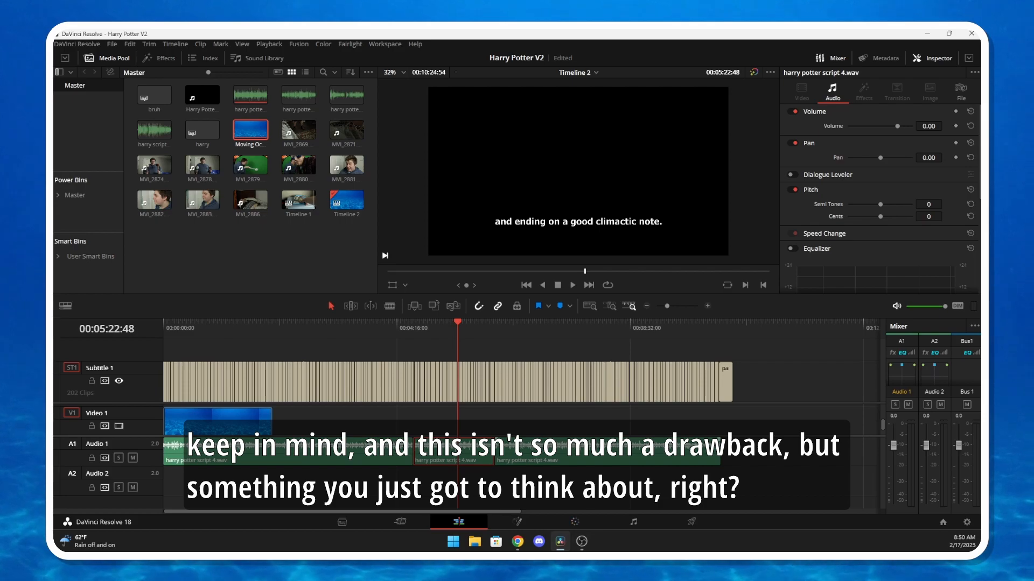
pyautogui.click(517, 542)
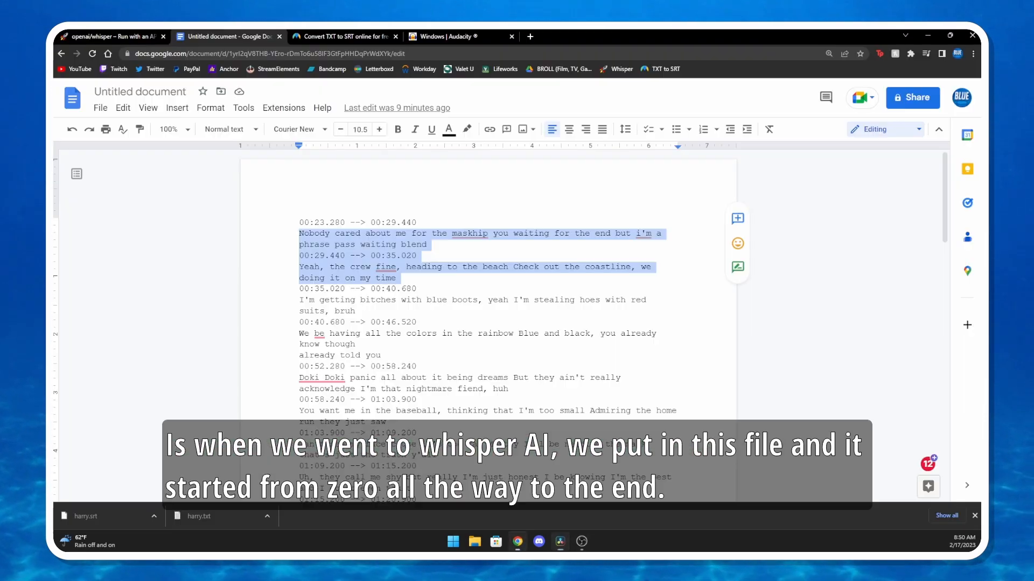
pyautogui.click(113, 37)
pyautogui.scroll(8, 733, 419)
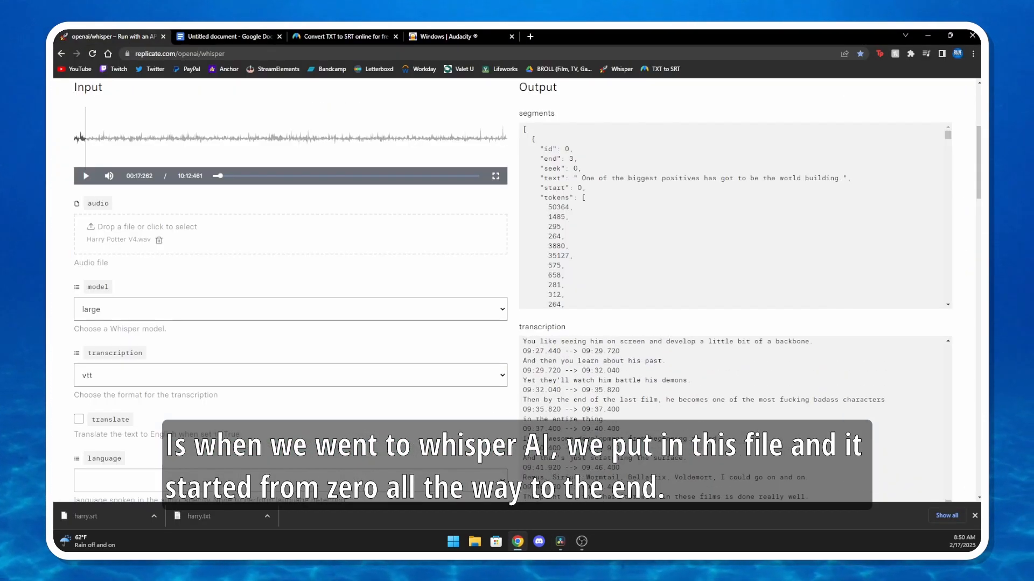
pyautogui.scroll(1, 527, 293)
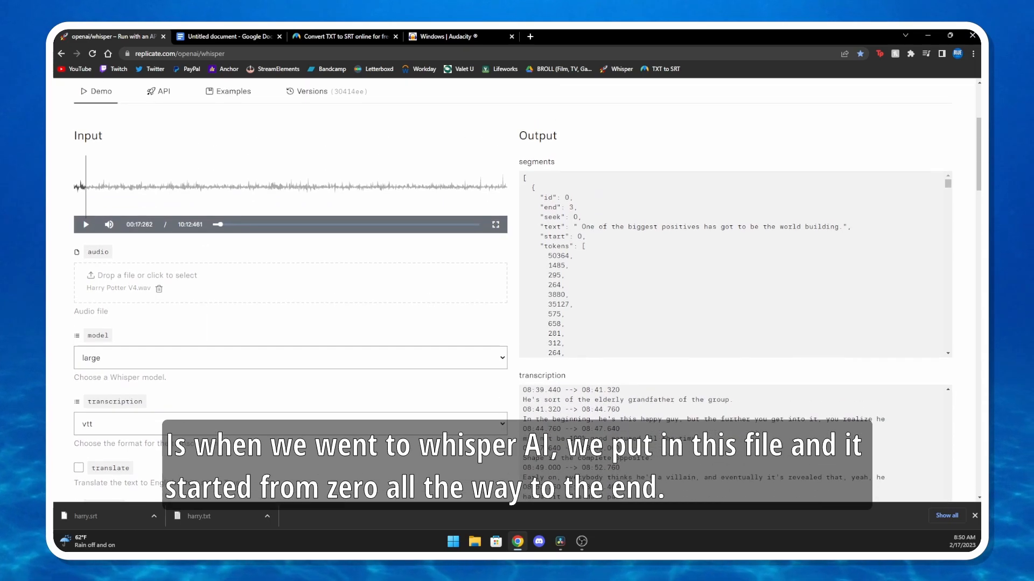
# Look back through the timestamped captions in the Whisper transcription output
pyautogui.scroll(10, 736, 443)
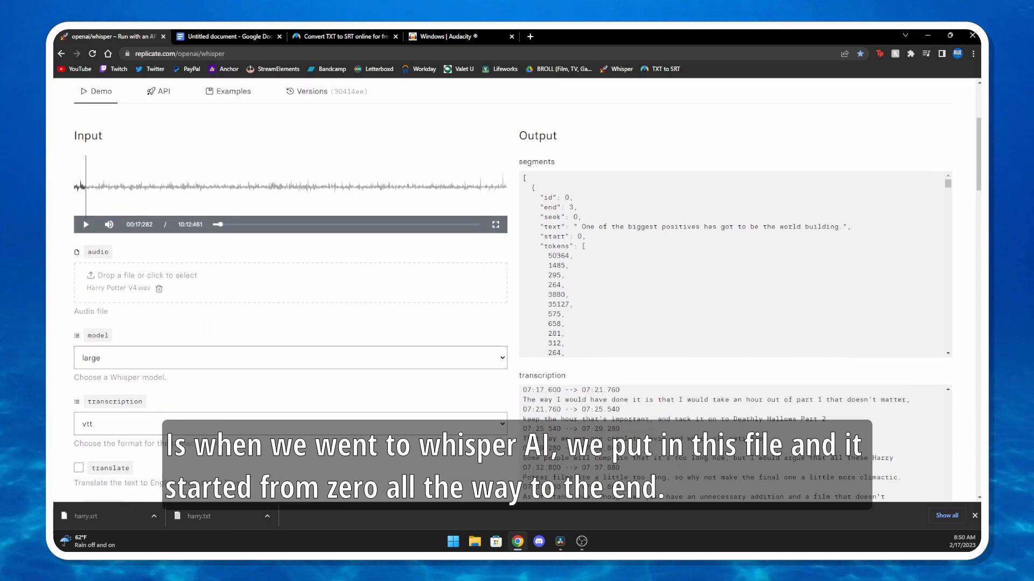
pyautogui.scroll(-3, 735, 264)
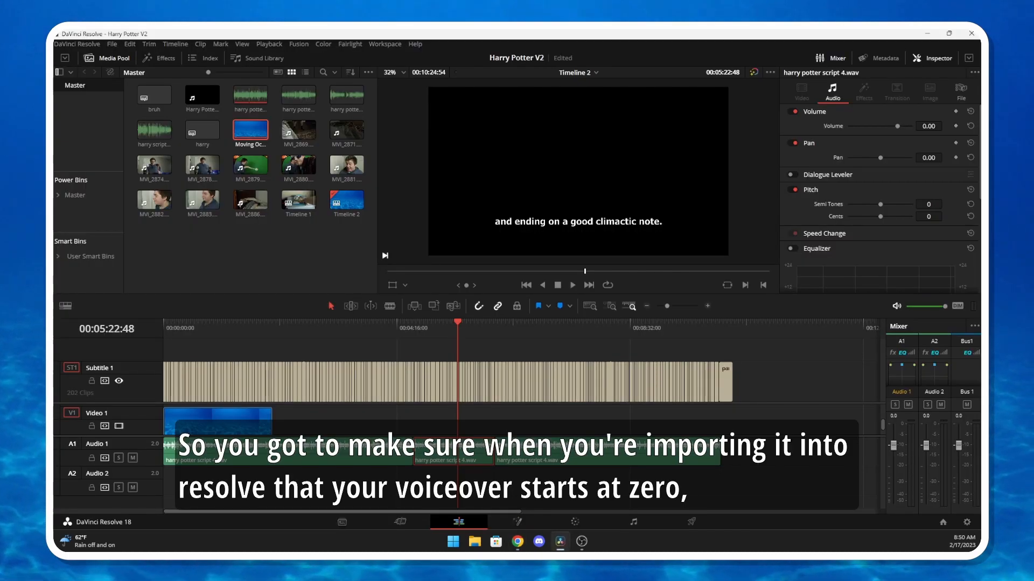
# Switch to DaVinci Resolve, move all the voice-over clips on Audio 1 to about 00:21:13, and place the playhead at their start
pyautogui.press('Home')
pyautogui.moveTo(780, 466); pyautogui.dragTo(192, 458)
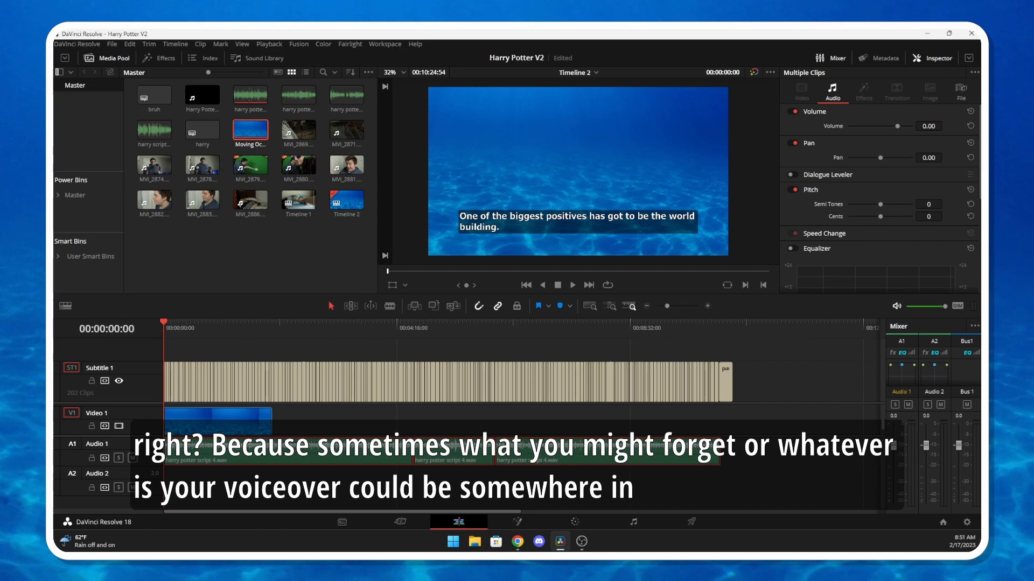
pyautogui.hotkey('ctrl', '-')
pyautogui.hotkey('ctrl', '-')
pyautogui.moveTo(199, 455); pyautogui.dragTo(489, 455)
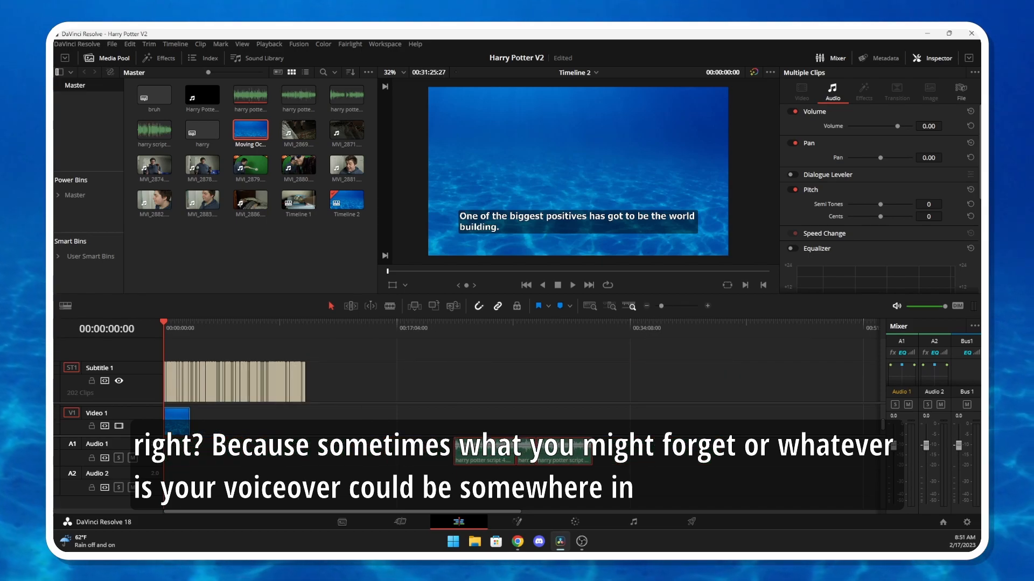
pyautogui.click(454, 323)
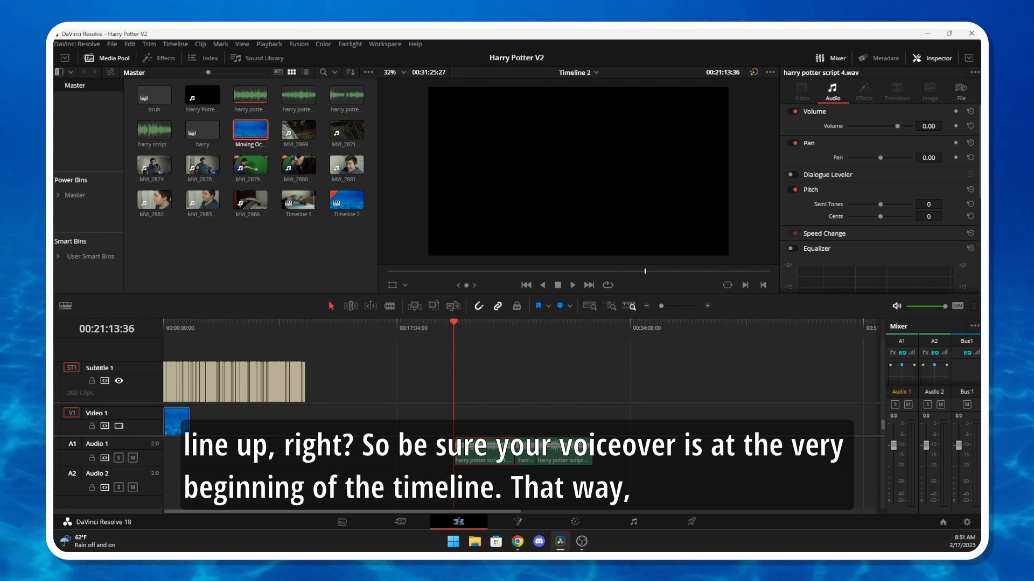
# Move the voice-over clips back to the very beginning of Timeline 2 and return the playhead to the start
pyautogui.moveTo(605, 481); pyautogui.dragTo(215, 454)
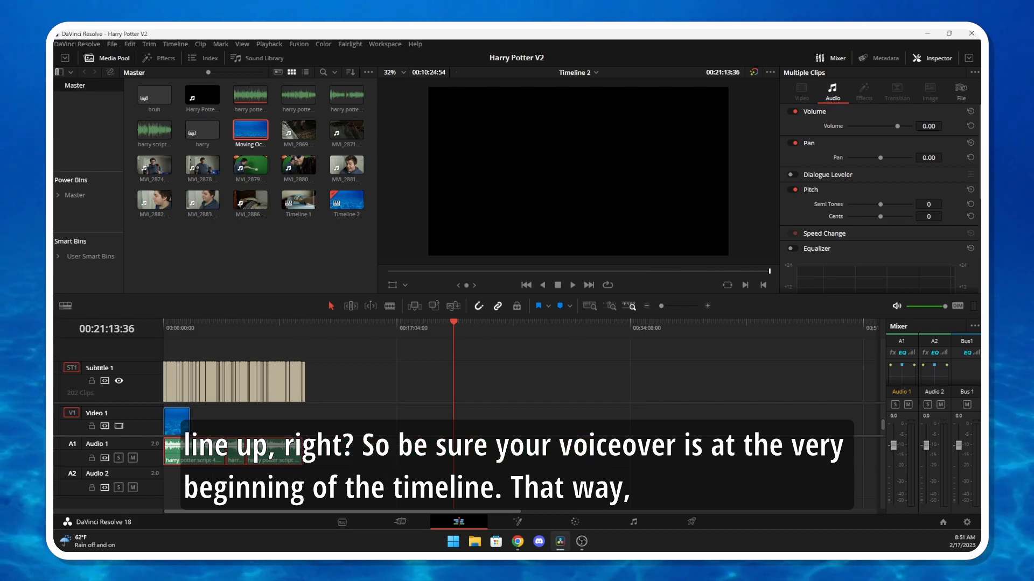
pyautogui.press('Home')
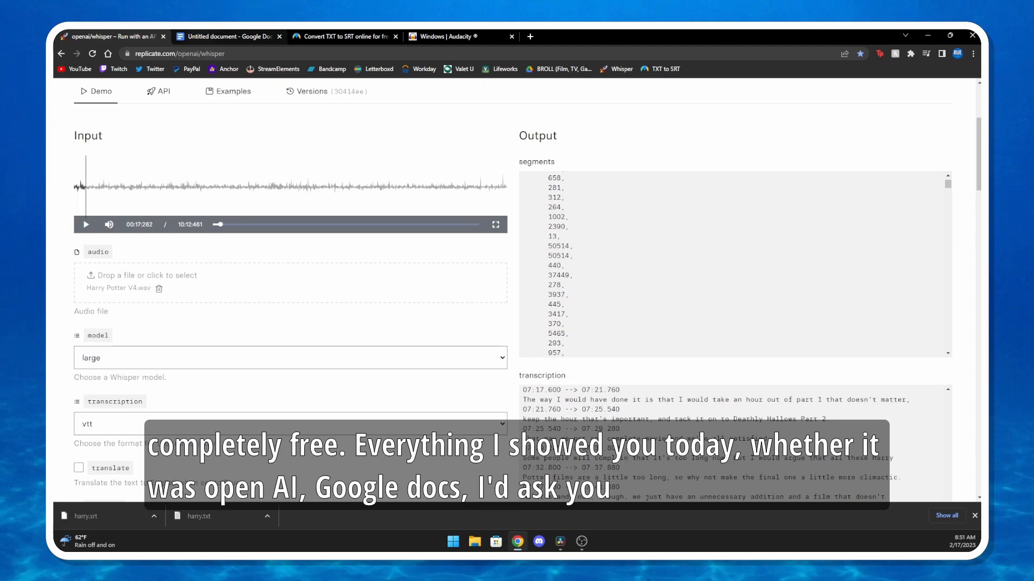
# Switch to Chrome and review the Google Docs transcript, the Audacity download page and Maestra's TXT to SRT converter
pyautogui.click(231, 37)
pyautogui.click(448, 36)
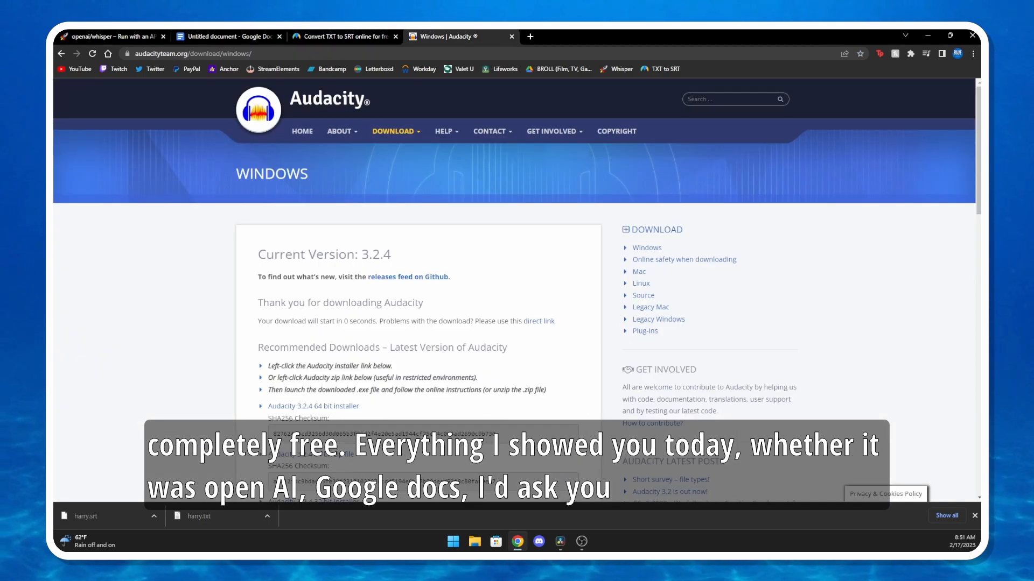
pyautogui.click(345, 37)
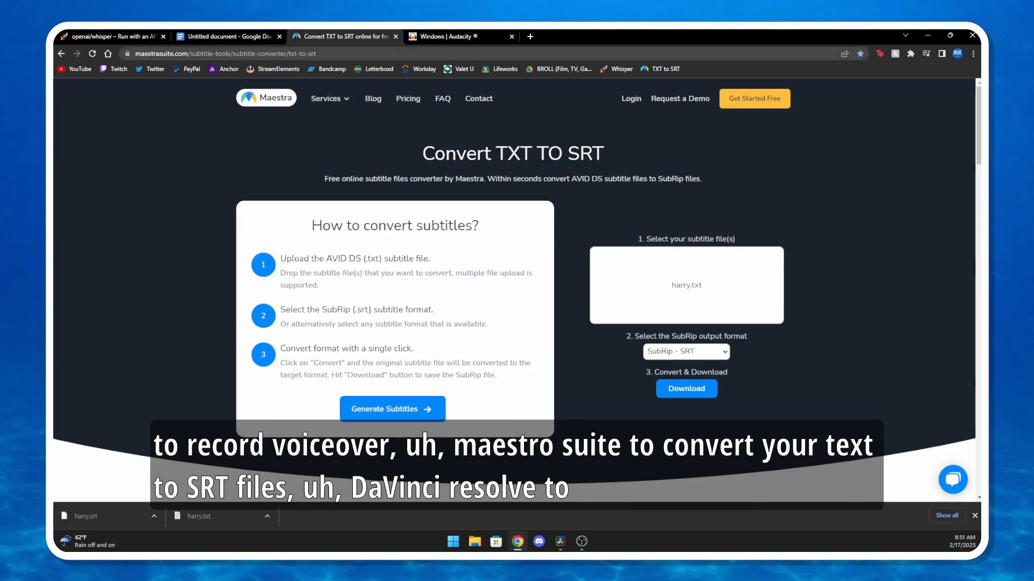